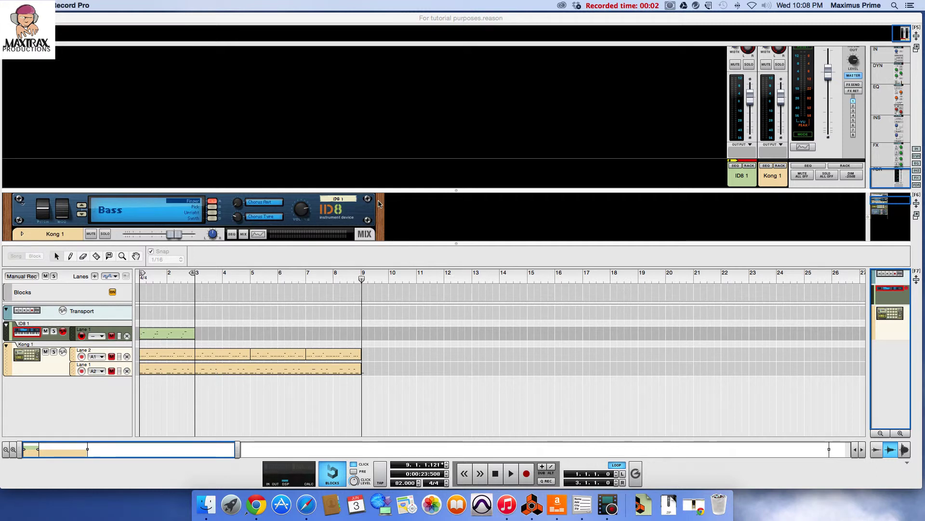
Add a Dr. Octo Rex Loop Player from the Instruments list and fit the song window to the screen
{"action": "left_click_drag", "start_coordinate": [389, 24], "coordinate": [389, 28]}
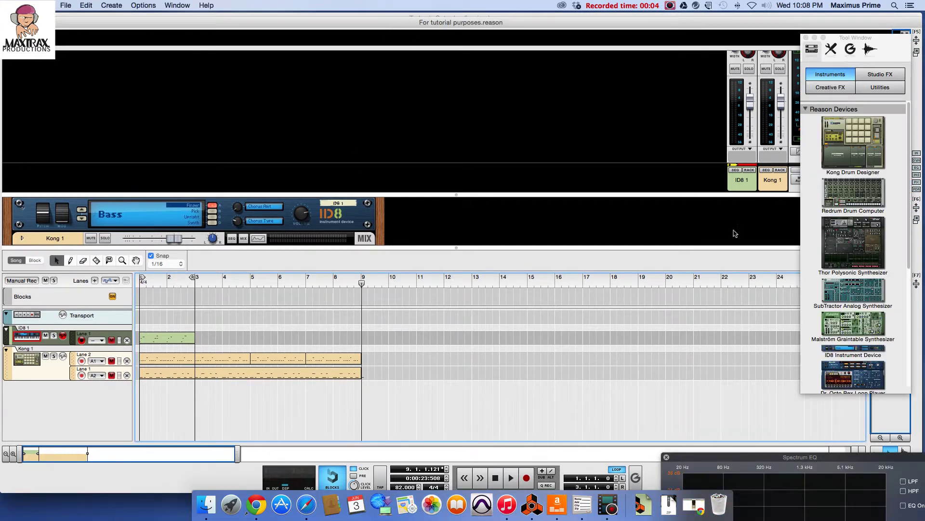
{"action": "scroll", "coordinate": [869, 365], "scroll_direction": "down", "scroll_amount": 3}
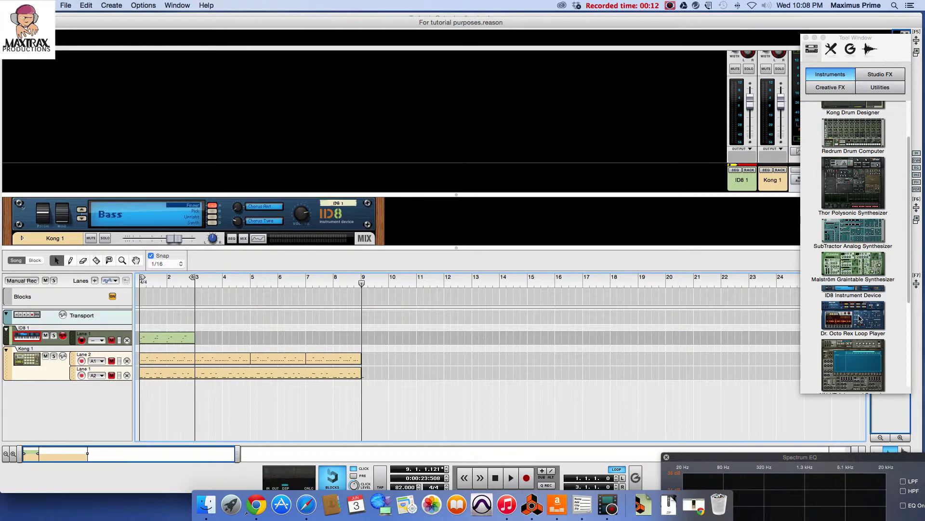
{"action": "left_click", "coordinate": [861, 318]}
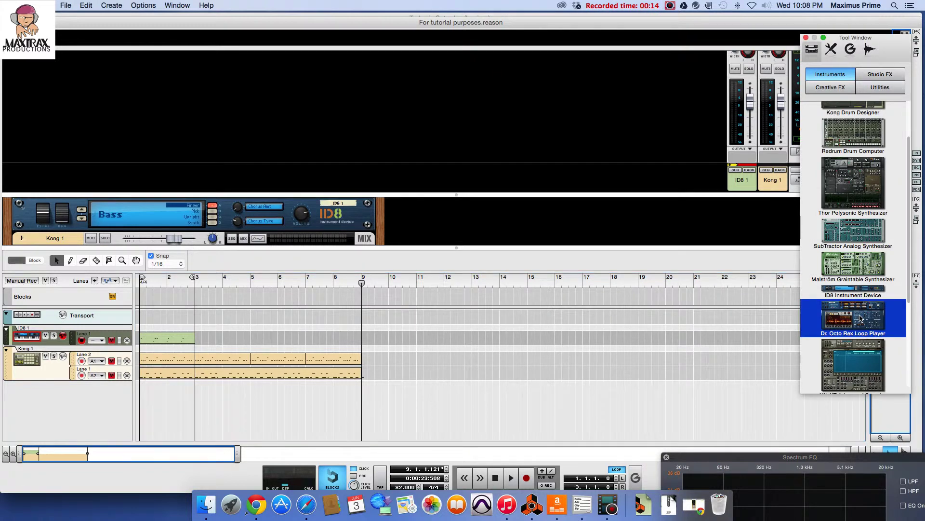
{"action": "double_click", "coordinate": [861, 318]}
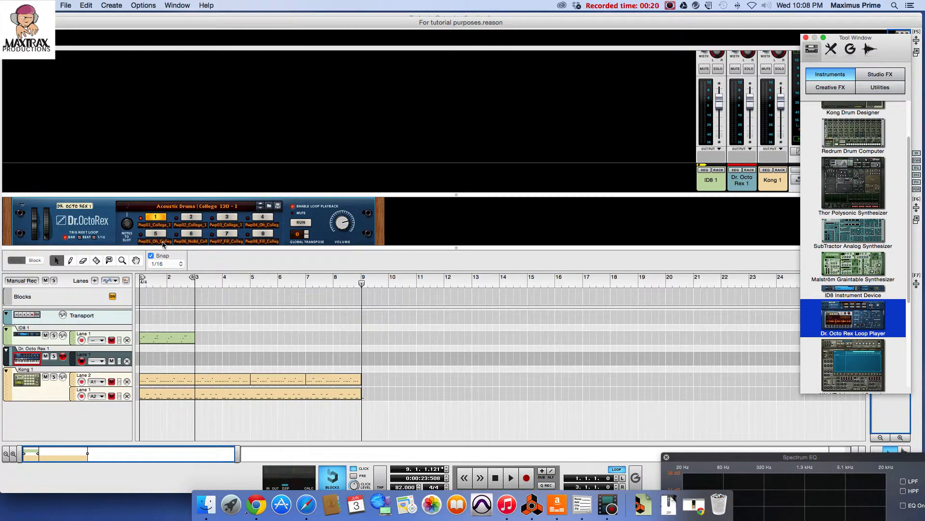
{"action": "double_click", "coordinate": [83, 22]}
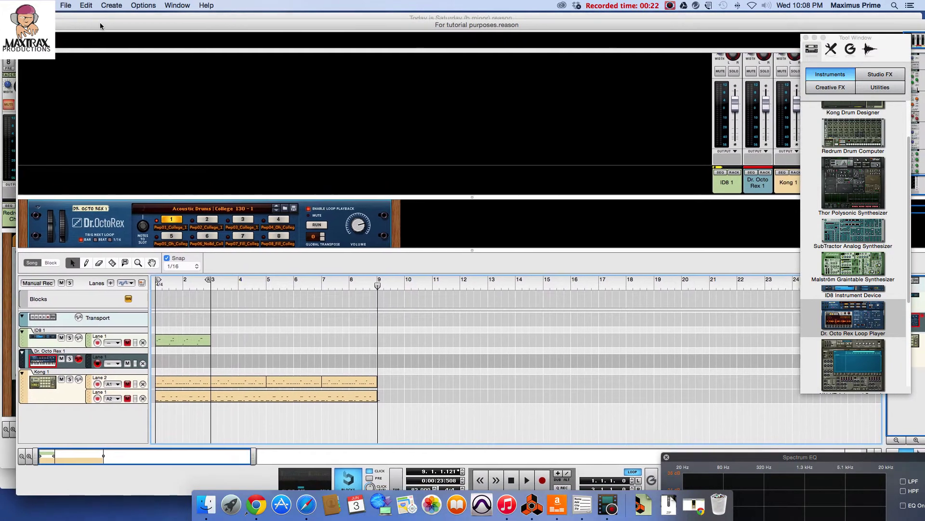
Import 'Hypnotic Ride (G# Phrygian) 5.mp3' via File > Import Audio File
{"action": "left_click", "coordinate": [66, 6]}
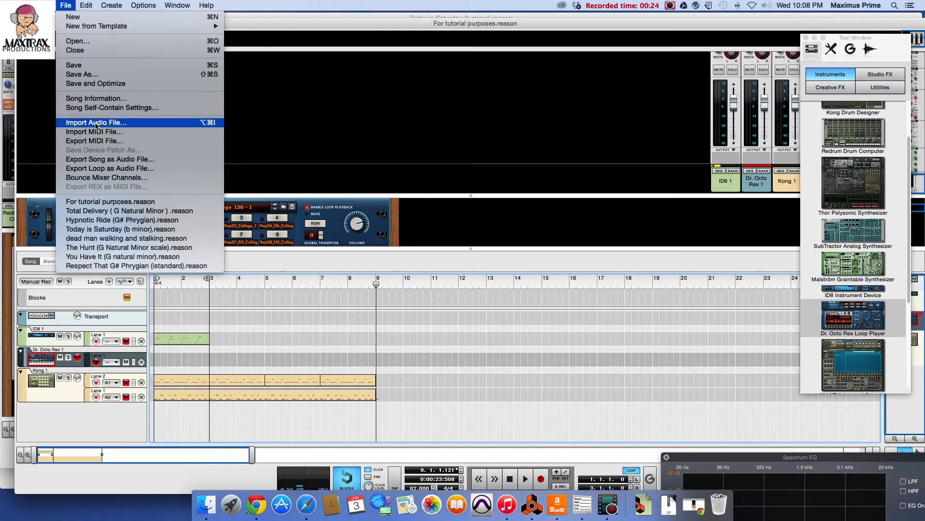
{"action": "left_click", "coordinate": [284, 220]}
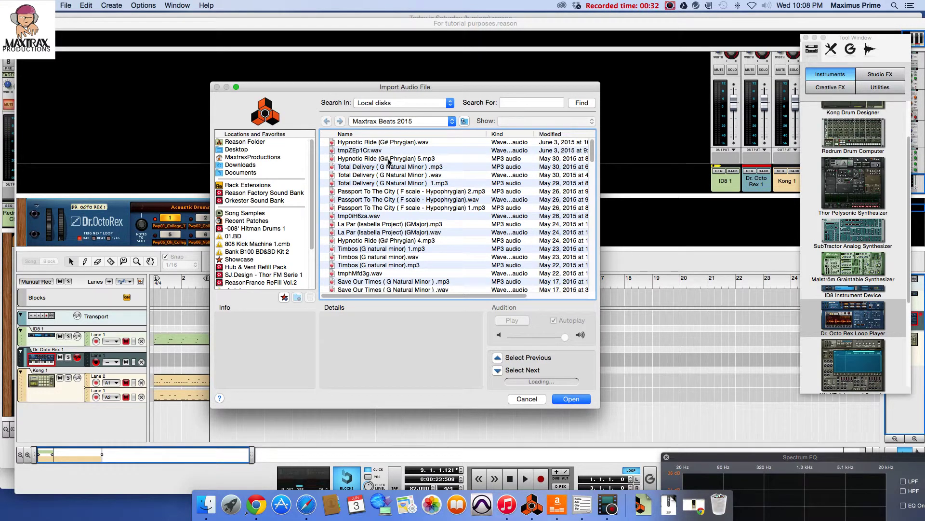
{"action": "double_click", "coordinate": [390, 160]}
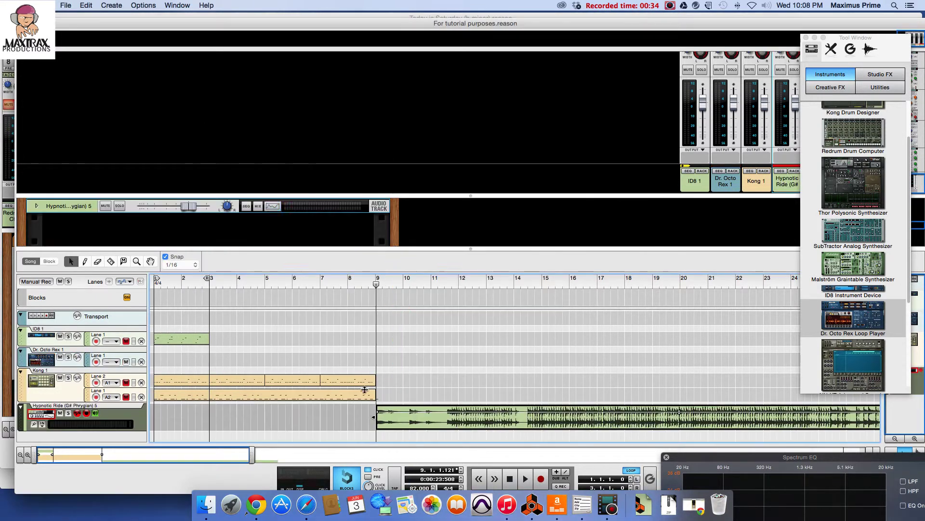
Move the Hypnotic Ride clip to bar 1 and trim it to just past bar 6
{"action": "left_click_drag", "start_coordinate": [443, 425], "coordinate": [220, 425]}
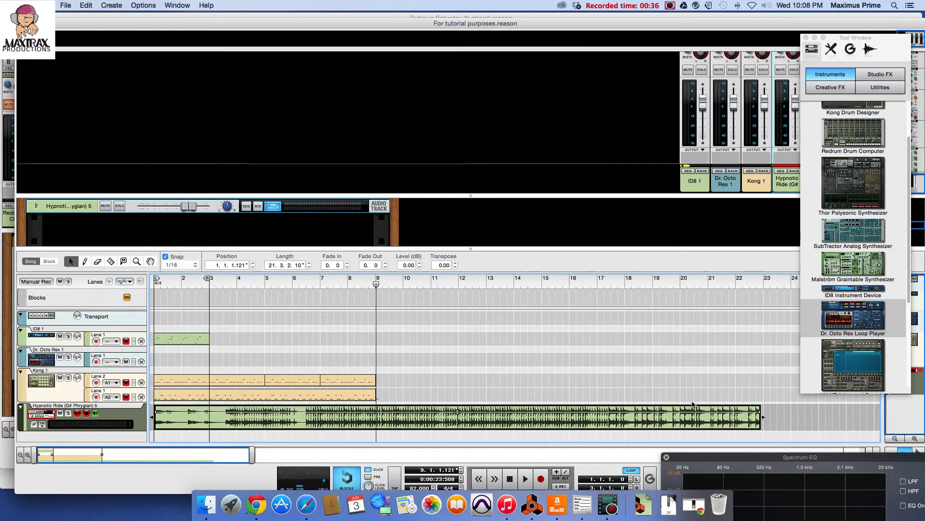
{"action": "left_click_drag", "start_coordinate": [761, 418], "coordinate": [220, 413]}
{"action": "left_click_drag", "start_coordinate": [282, 414], "coordinate": [311, 414]}
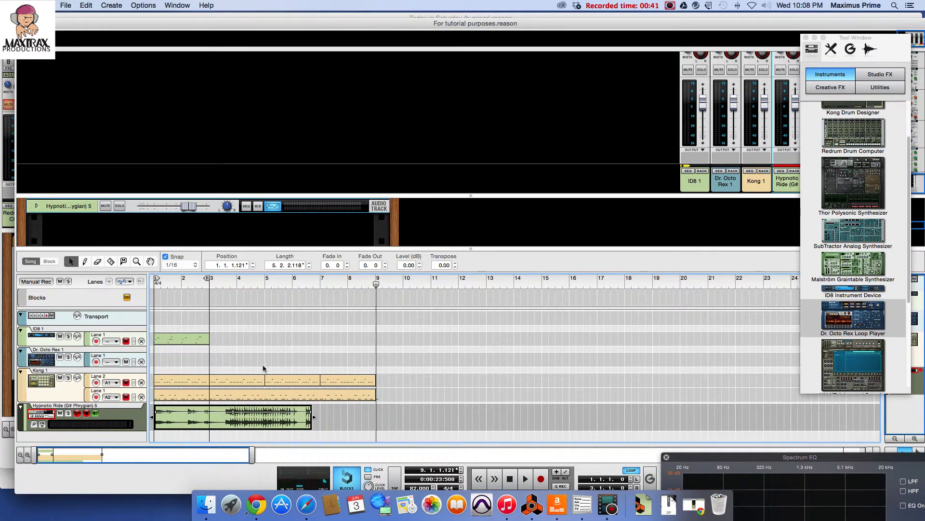
Play from the start with the Hypnotic Ride track soloed, looping to bar 7
{"action": "left_click", "coordinate": [155, 285]}
{"action": "key", "text": "space"}
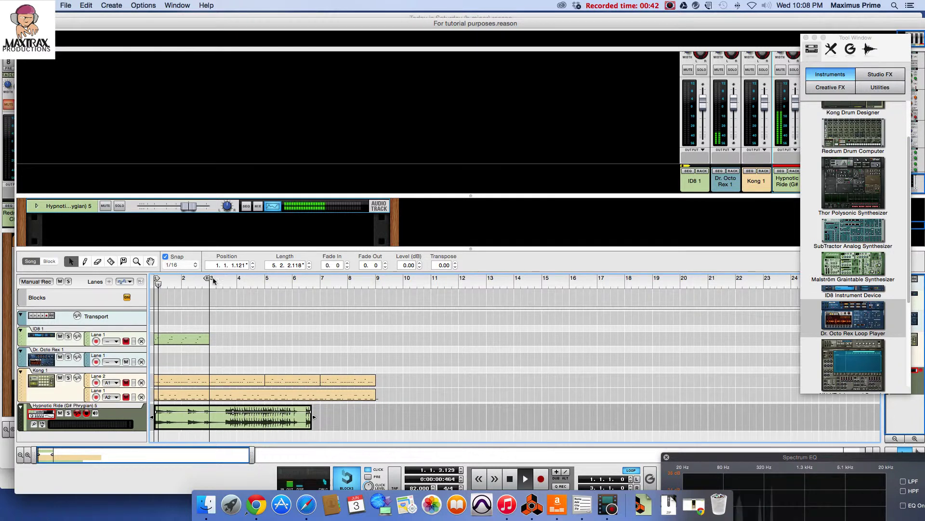
{"action": "mouse_move", "coordinate": [208, 283]}
{"action": "left_mouse_down"}
{"action": "mouse_move", "coordinate": [274, 284]}
{"action": "mouse_move", "coordinate": [265, 286]}
{"action": "left_mouse_up"}
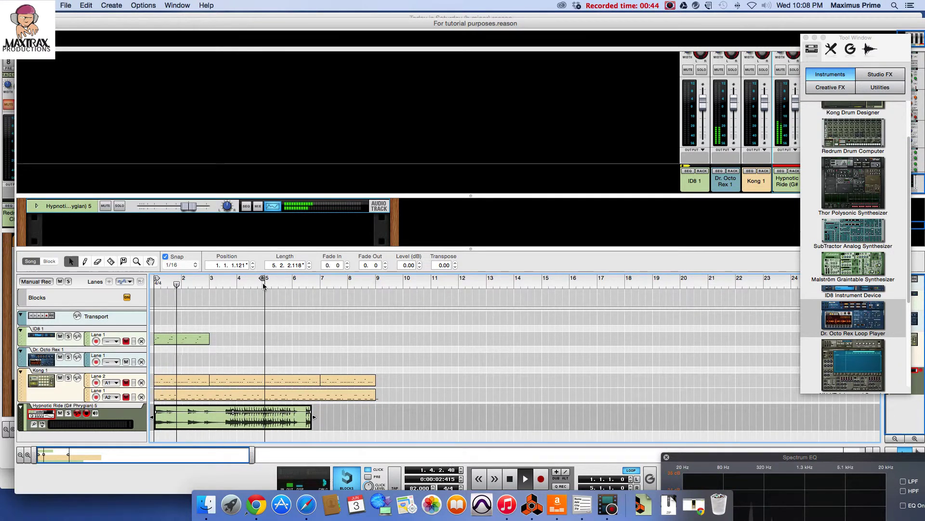
{"action": "left_click", "coordinate": [128, 364]}
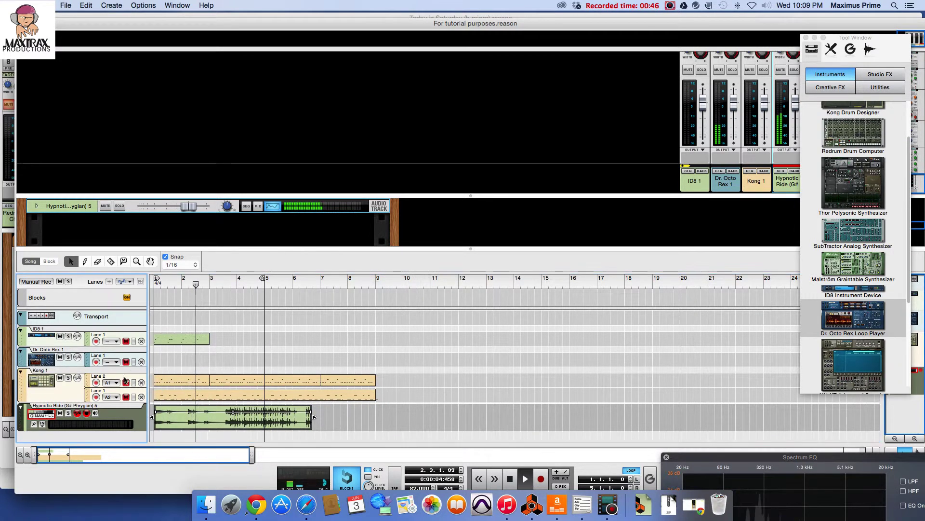
{"action": "left_click", "coordinate": [69, 413]}
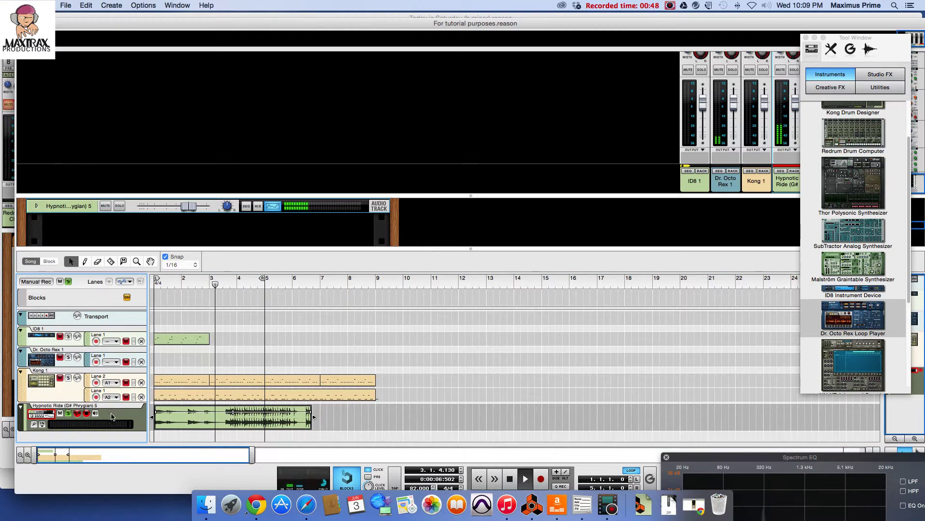
{"action": "left_click_drag", "start_coordinate": [265, 280], "coordinate": [375, 278]}
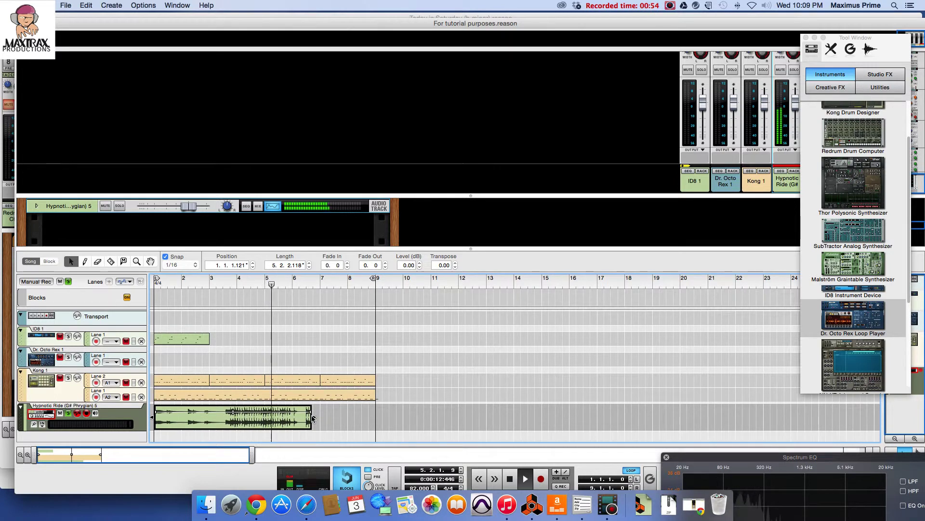
Stretch the clip to end at bar 9, stop, unsolo the track, and reselect the clip
{"action": "left_click_drag", "start_coordinate": [308, 419], "coordinate": [375, 418]}
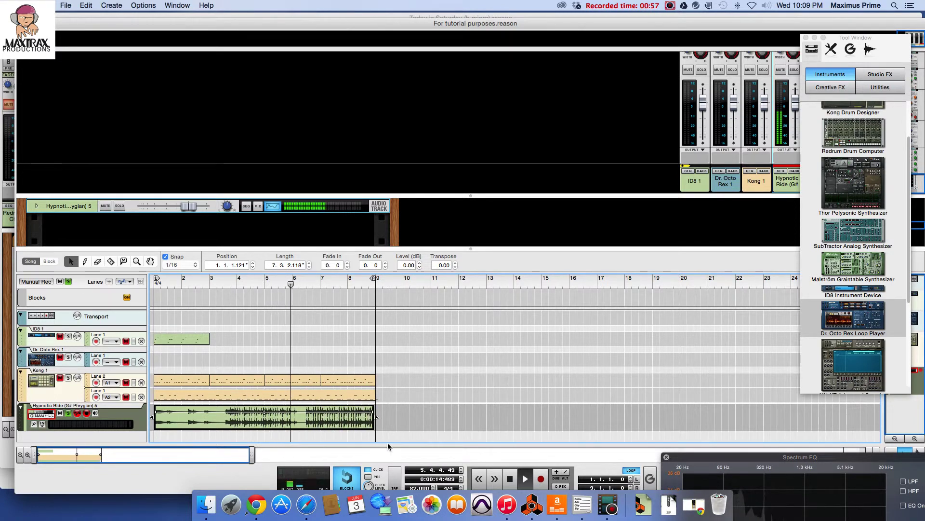
{"action": "key", "text": "space"}
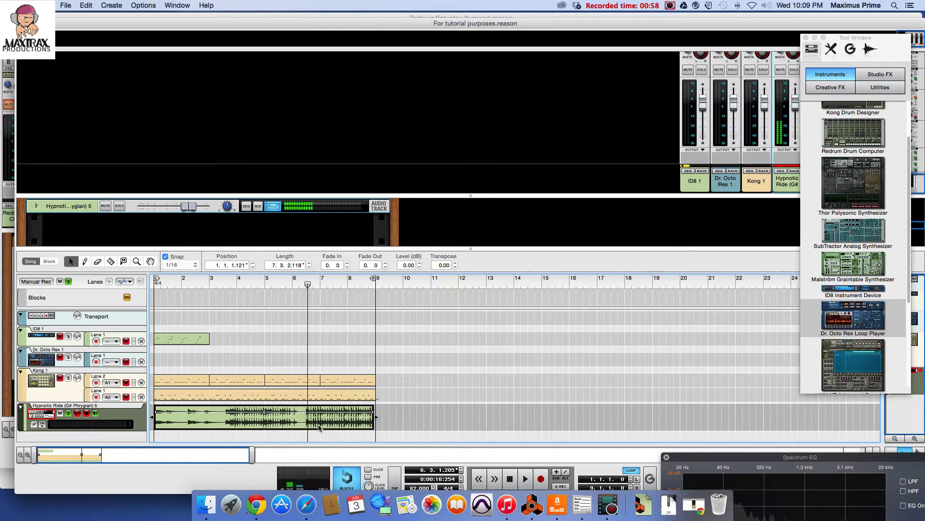
{"action": "left_click", "coordinate": [68, 413]}
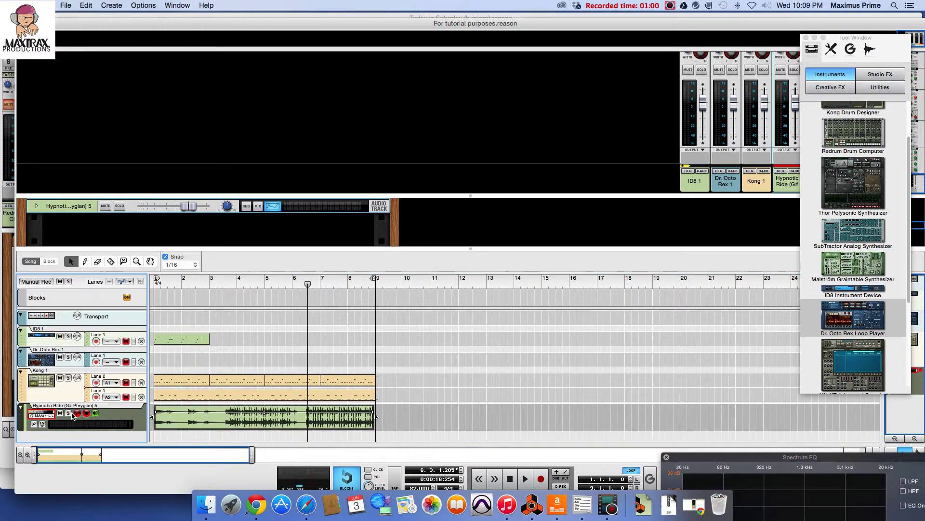
{"action": "left_click", "coordinate": [96, 414]}
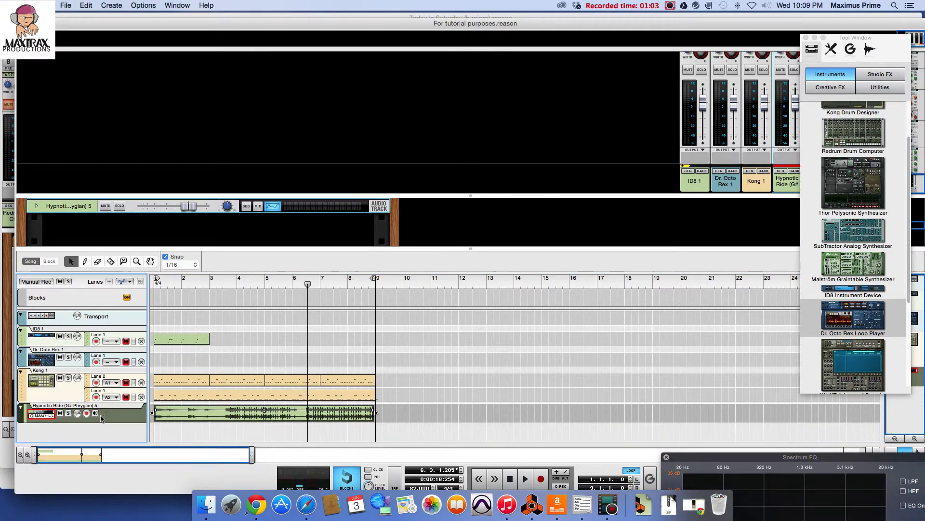
{"action": "left_click", "coordinate": [237, 418]}
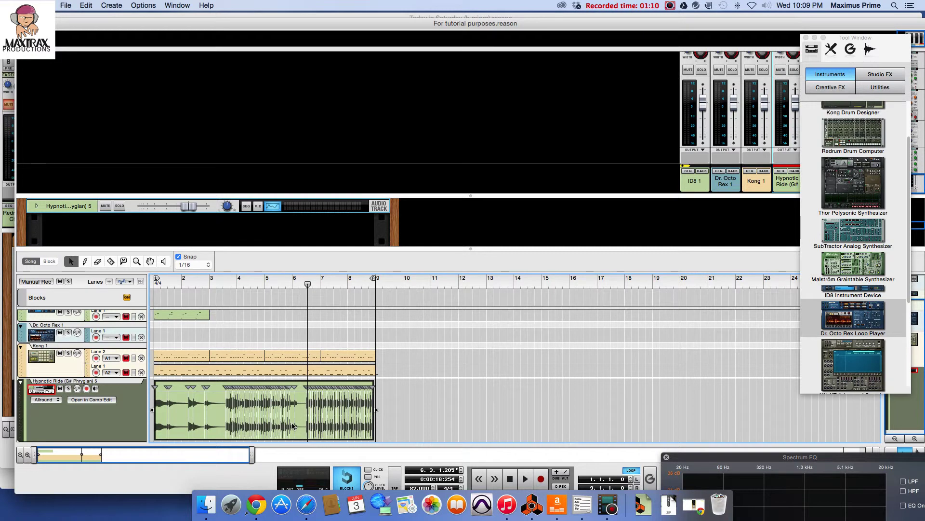
Zoom in horizontally so the Hypnotic Ride clip fills the timeline
{"action": "scroll", "coordinate": [292, 426], "scroll_direction": "up", "scroll_amount": 5}
{"action": "scroll", "coordinate": [291, 422], "scroll_direction": "up", "scroll_amount": 4}
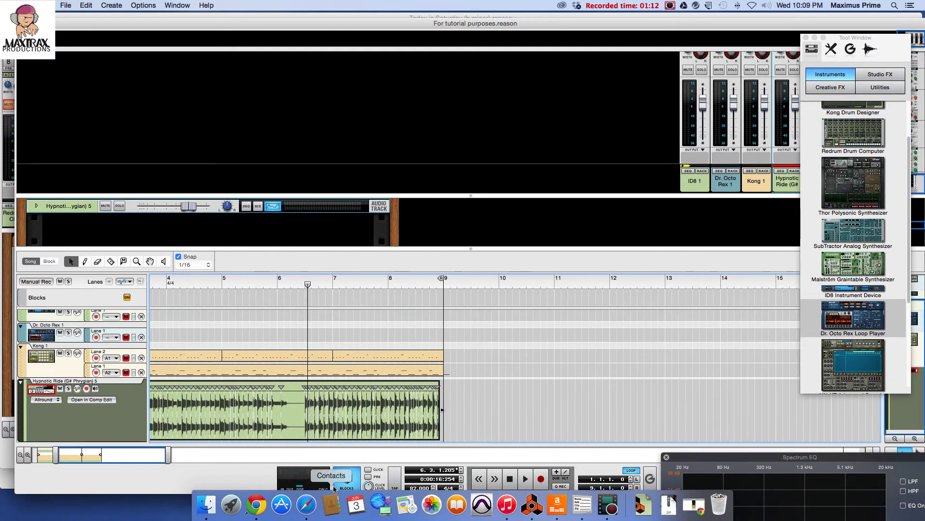
{"action": "scroll", "coordinate": [299, 413], "scroll_direction": "left", "scroll_amount": 3}
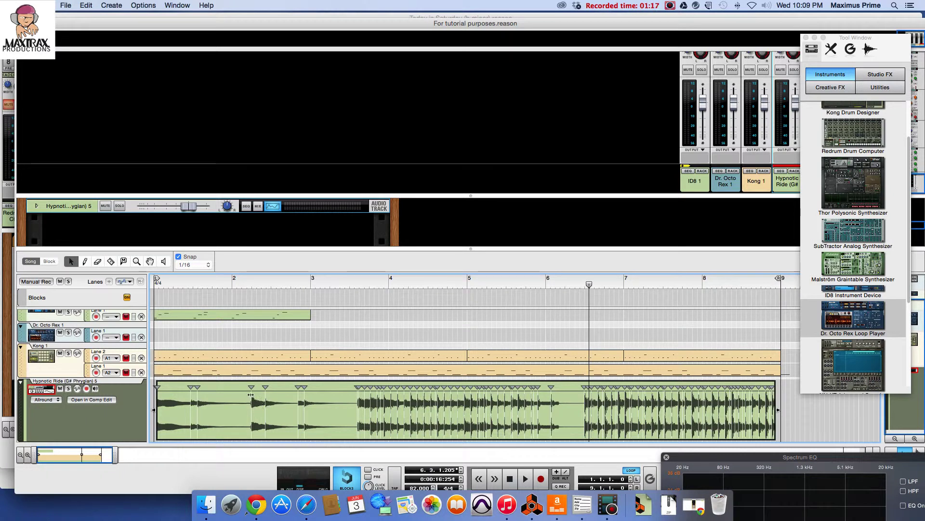
{"action": "scroll", "coordinate": [255, 399], "scroll_direction": "right", "scroll_amount": 1}
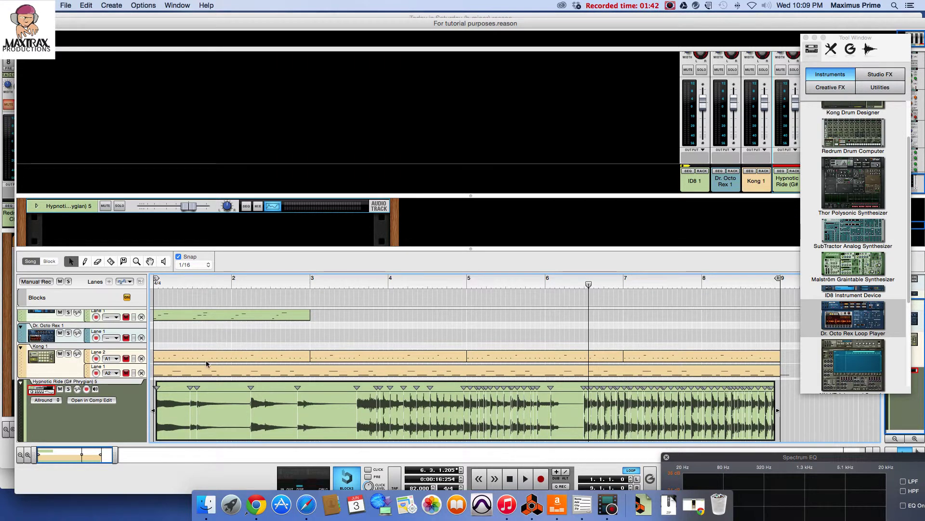
Audition the clip's slices with the speaker tool, then play the song
{"action": "left_click", "coordinate": [161, 261]}
{"action": "left_click", "coordinate": [253, 413]}
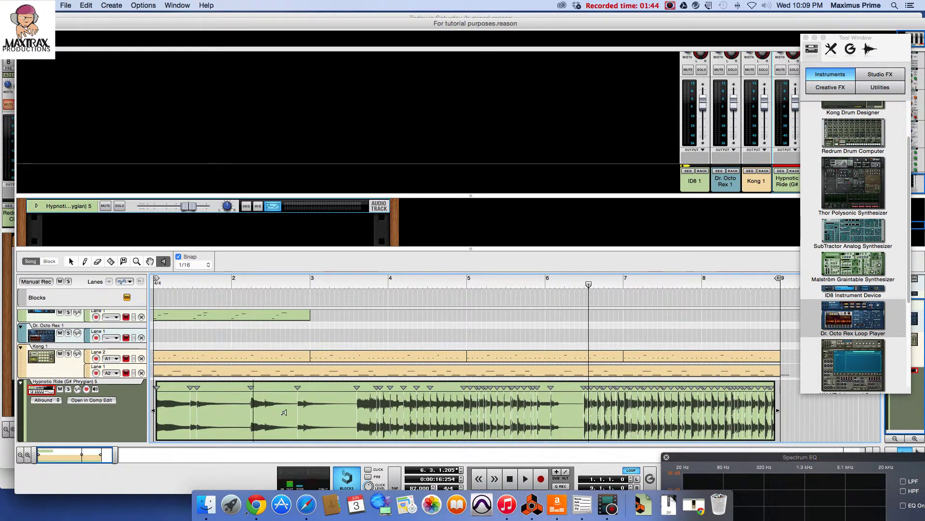
{"action": "left_click", "coordinate": [198, 410]}
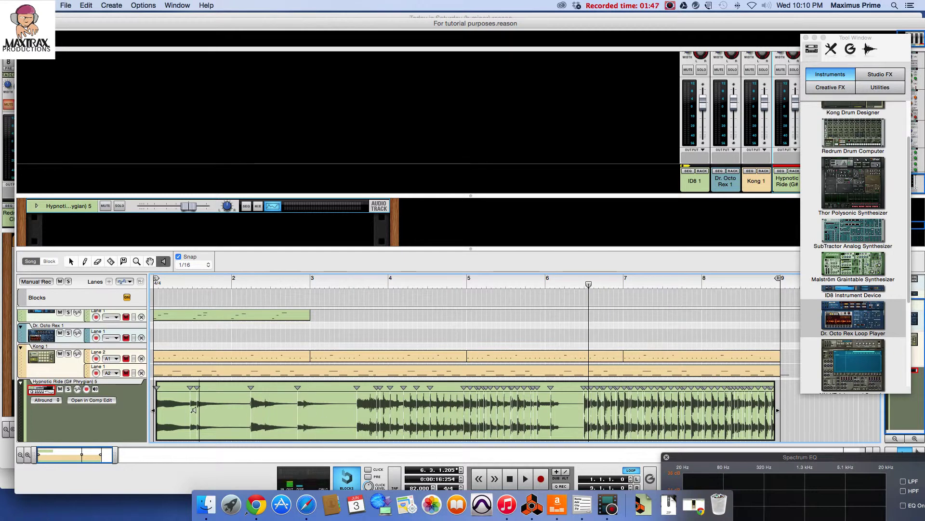
{"action": "left_click", "coordinate": [195, 410]}
{"action": "left_click_drag", "start_coordinate": [180, 402], "coordinate": [370, 407]}
{"action": "left_click", "coordinate": [527, 485]}
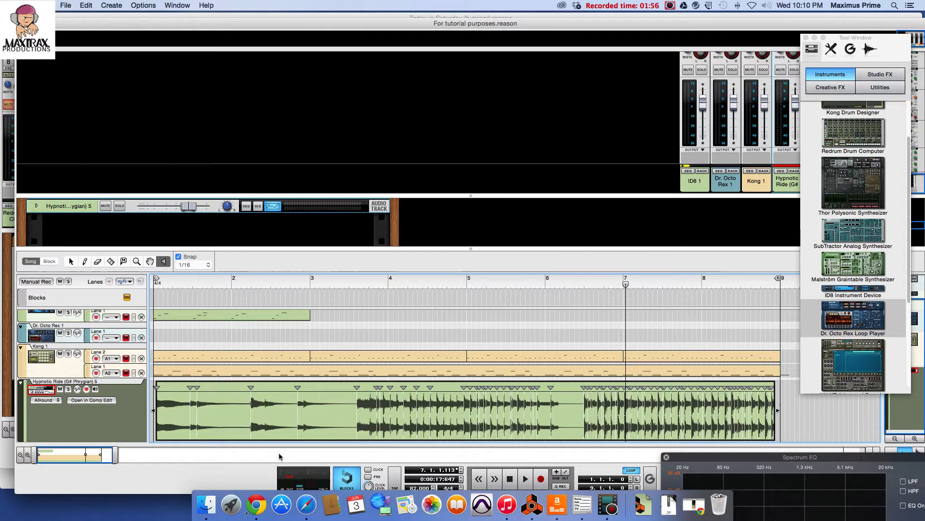
Bounce the Hypnotic Ride clip to a REX loop and send it to a new Dr. OctoRex
{"action": "right_click", "coordinate": [325, 419]}
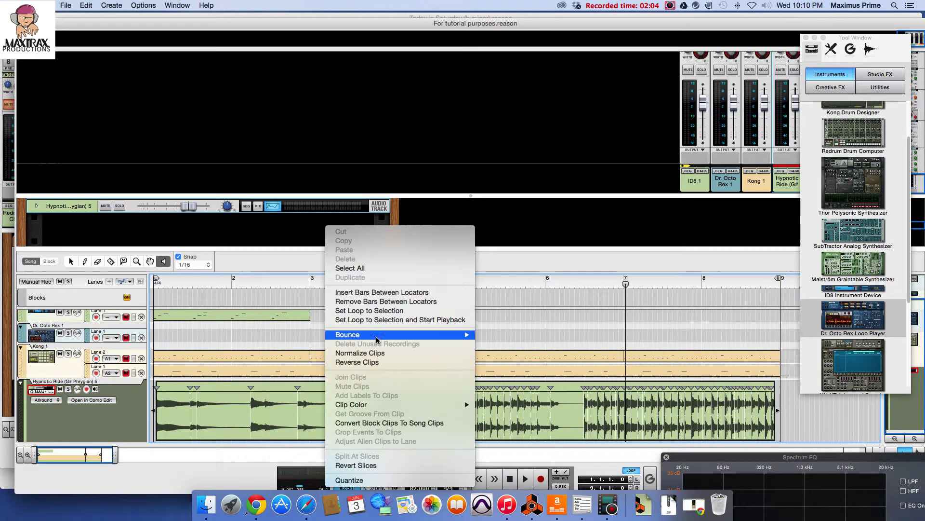
{"action": "mouse_move", "coordinate": [377, 337]}
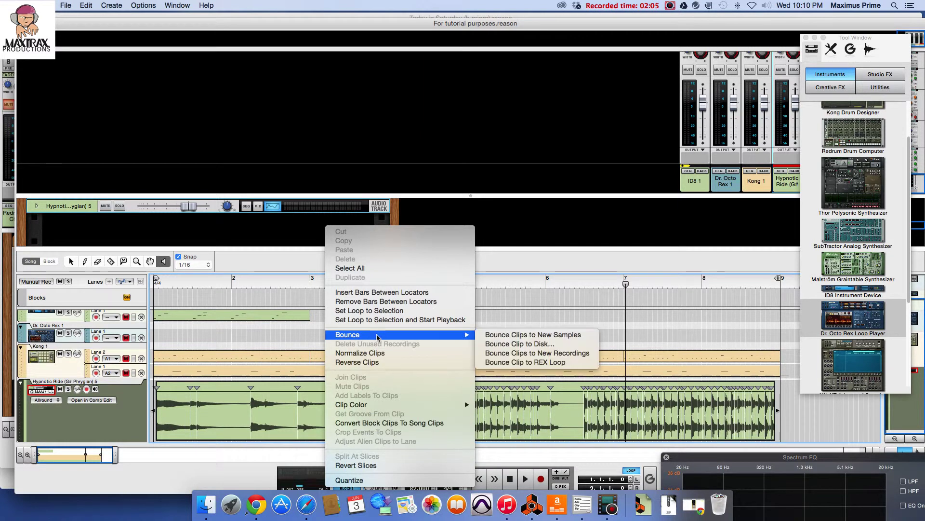
{"action": "left_click", "coordinate": [521, 364]}
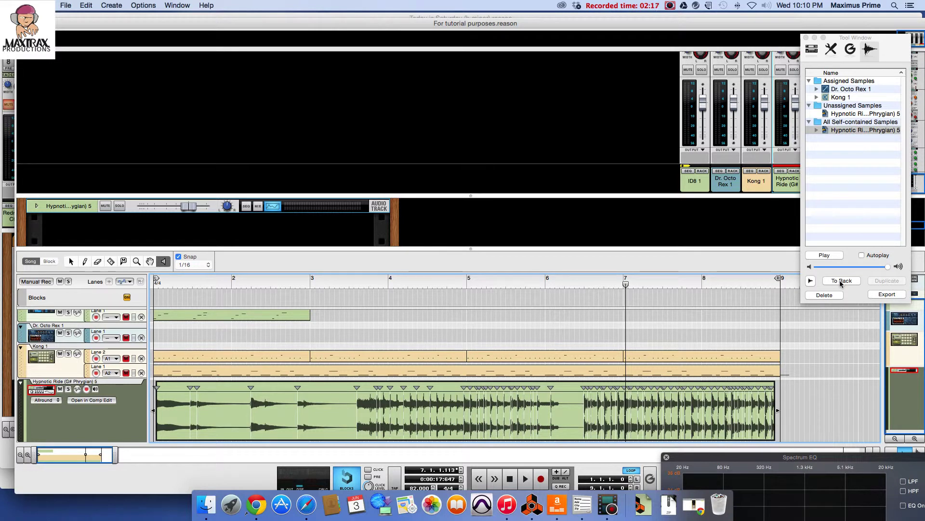
{"action": "left_click", "coordinate": [841, 280]}
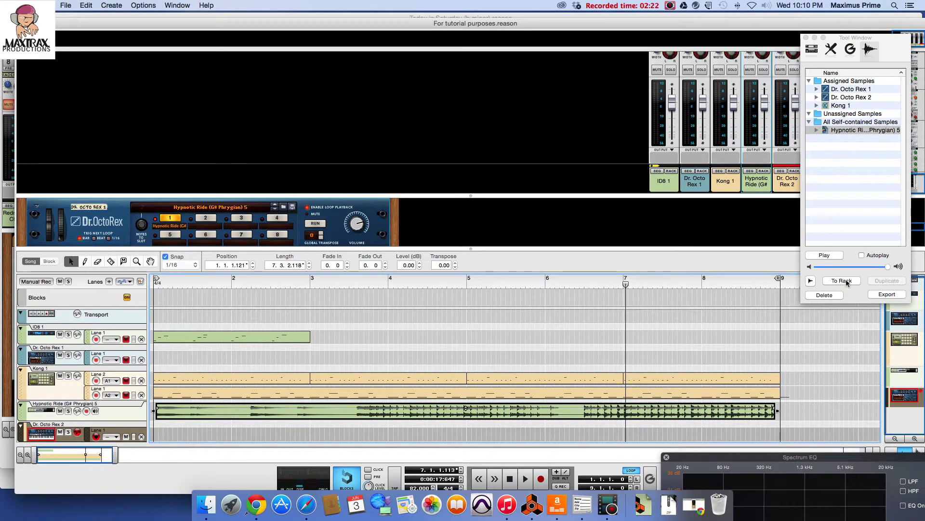
Start exporting the REX loop to disk, then cancel the save dialog
{"action": "left_click", "coordinate": [884, 296]}
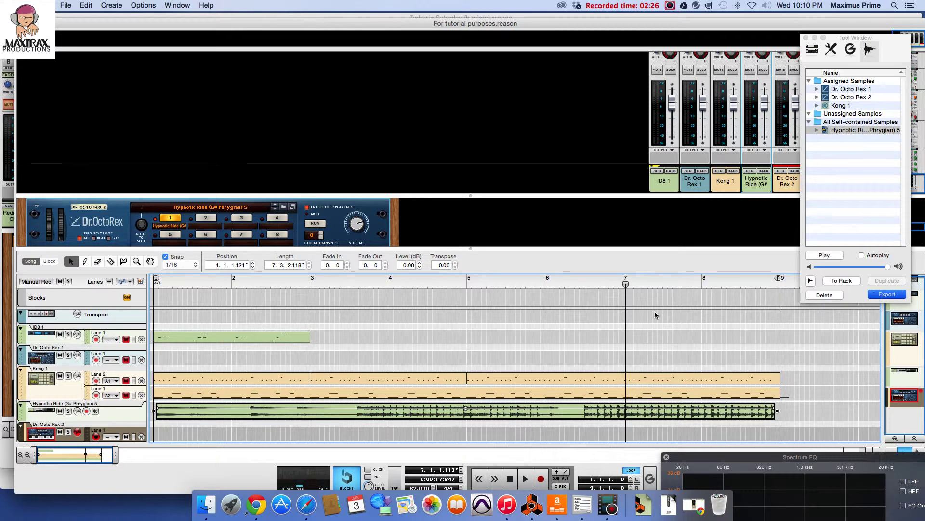
{"action": "left_click", "coordinate": [886, 295]}
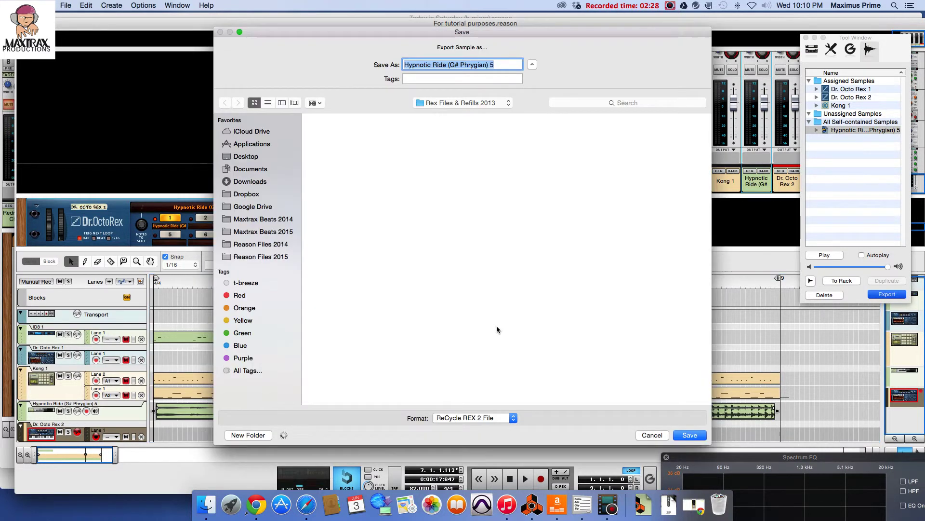
{"action": "left_click", "coordinate": [652, 435]}
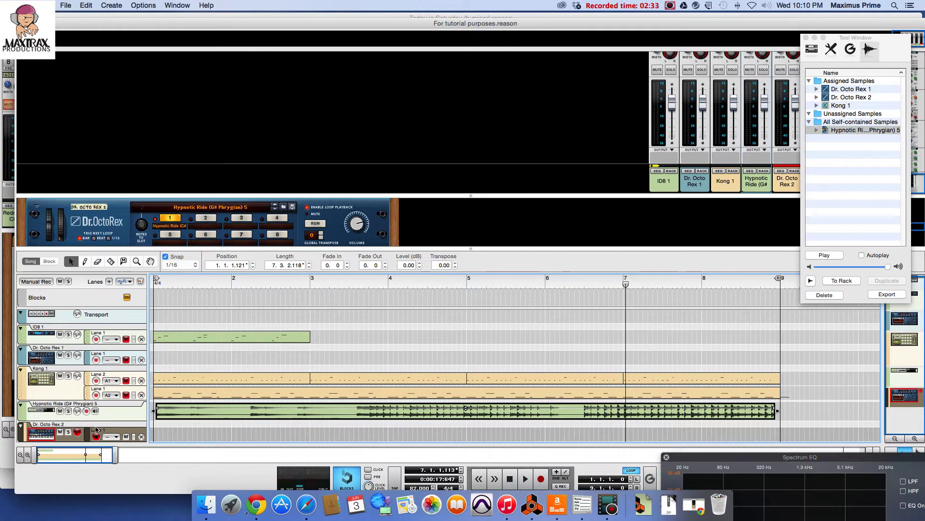
Rename the Dr. Octo Rex 2 device to 'loop of beat'
{"action": "double_click", "coordinate": [72, 425]}
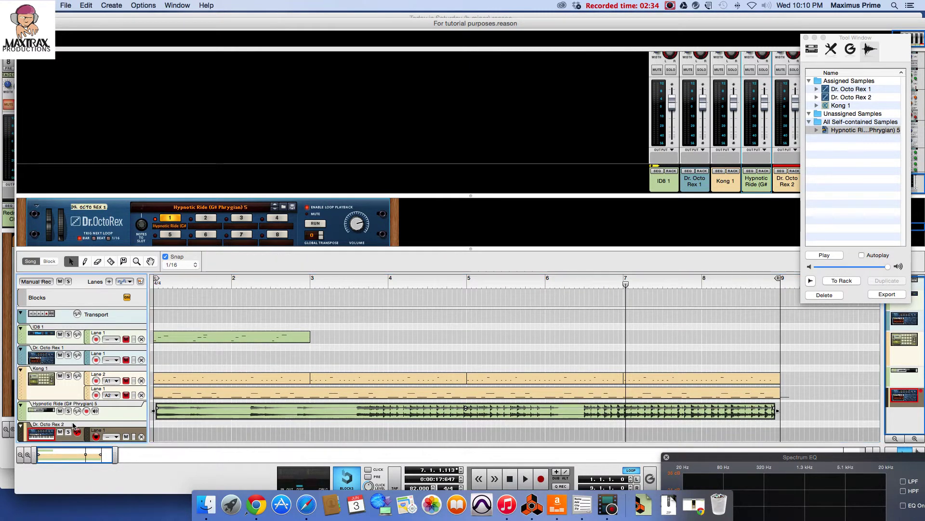
{"action": "left_click", "coordinate": [71, 438]}
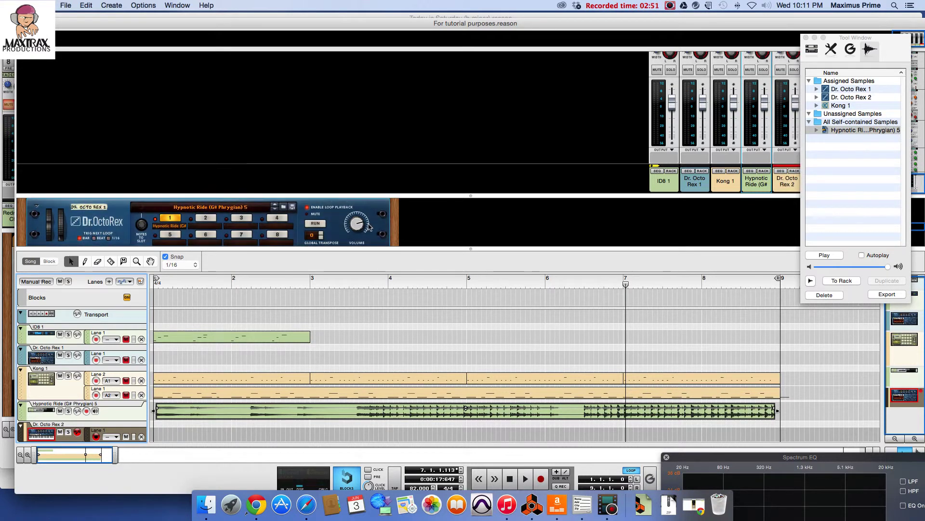
{"action": "double_click", "coordinate": [102, 208]}
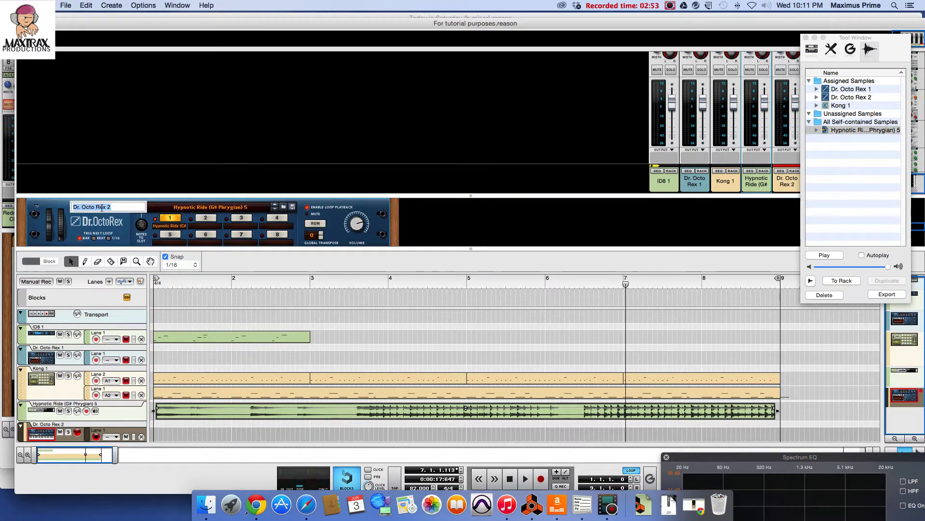
{"action": "type", "text": "loop"}
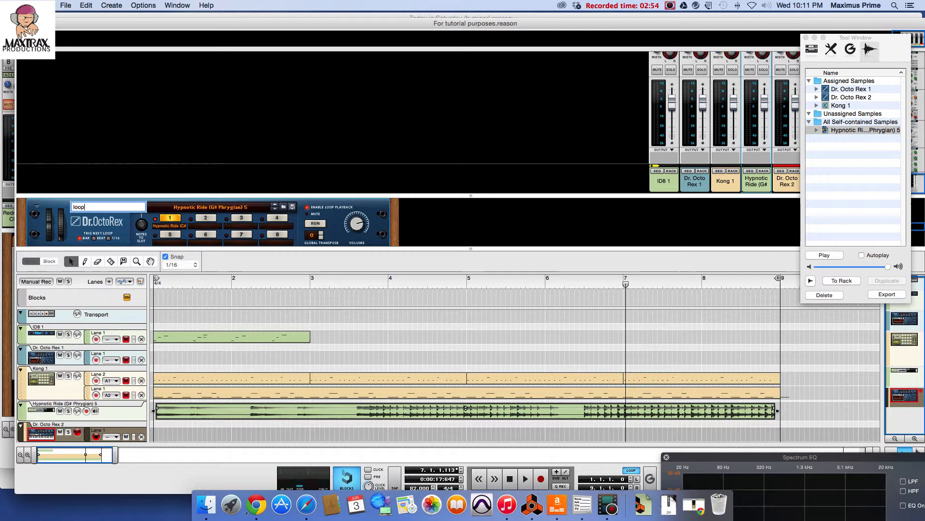
{"action": "type", "text": " of beat"}
{"action": "key", "text": "Return"}
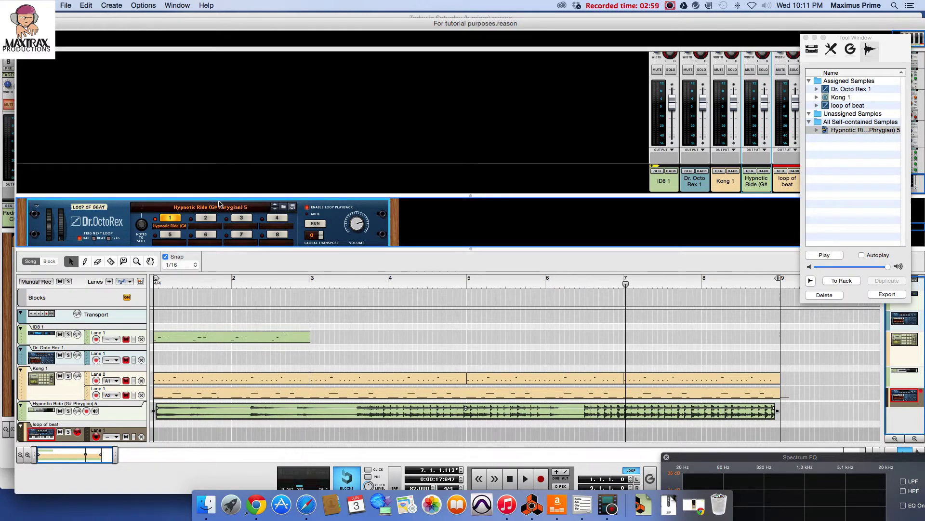
Reverse slice 6, pan it to -6, and flip the rack to its back
{"action": "left_click_drag", "start_coordinate": [236, 196], "coordinate": [234, 111]}
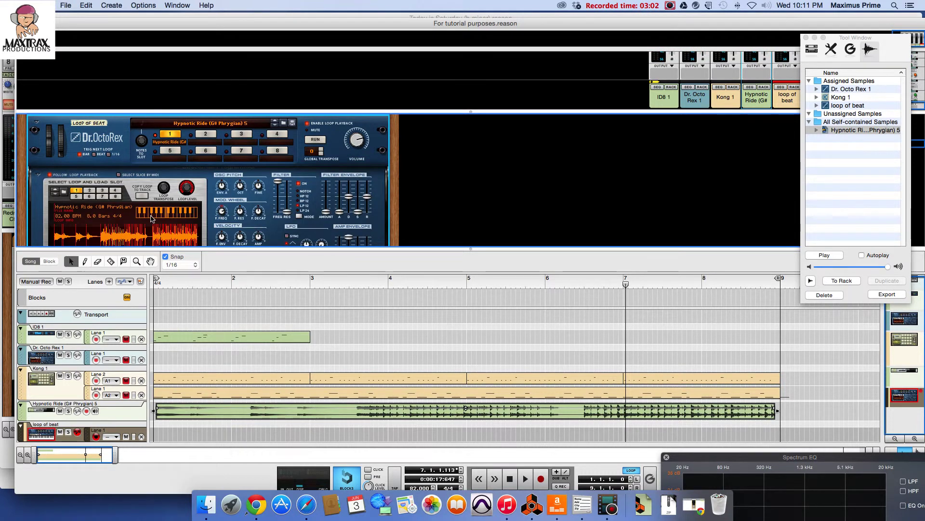
{"action": "scroll", "coordinate": [119, 212], "scroll_direction": "down", "scroll_amount": 2}
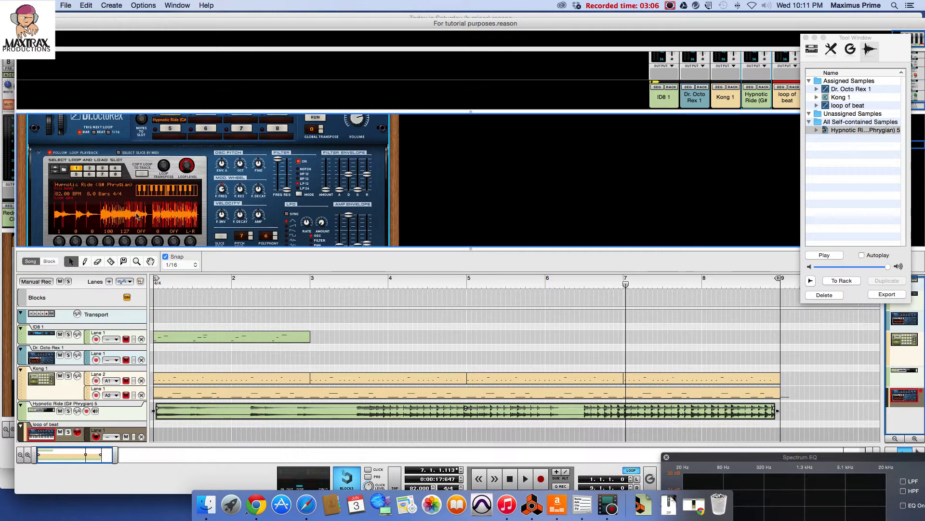
{"action": "scroll", "coordinate": [177, 239], "scroll_direction": "down", "scroll_amount": 2}
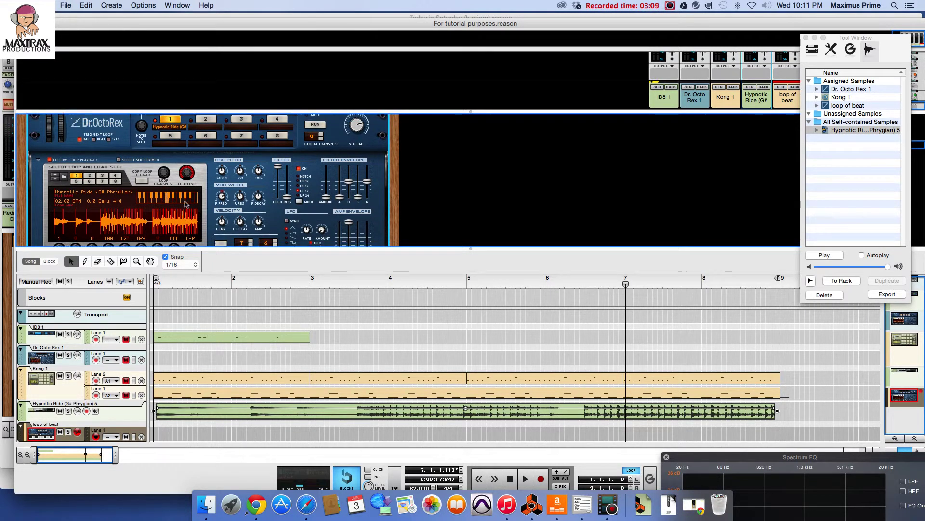
{"action": "left_click", "coordinate": [93, 202]}
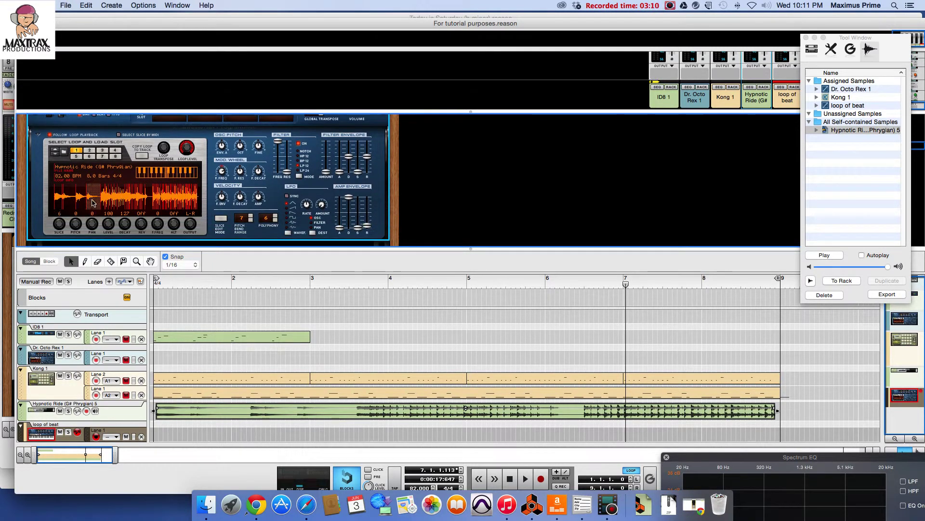
{"action": "left_click", "coordinate": [142, 223]}
{"action": "left_click_drag", "start_coordinate": [97, 227], "coordinate": [94, 235]}
{"action": "key", "text": "Tab"}
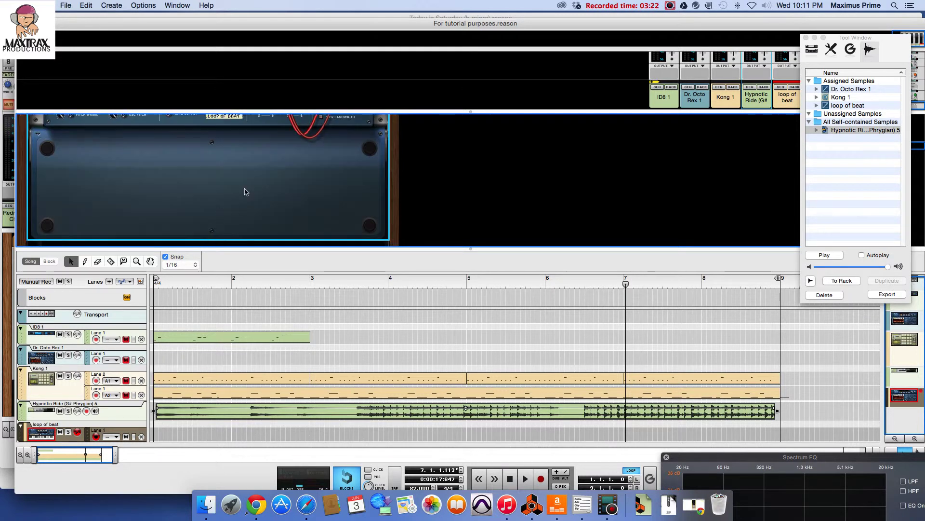
Inspect the rear cabling, enlarge the rack area, and flip the rack back to the front
{"action": "scroll", "coordinate": [248, 191], "scroll_direction": "up", "scroll_amount": 3}
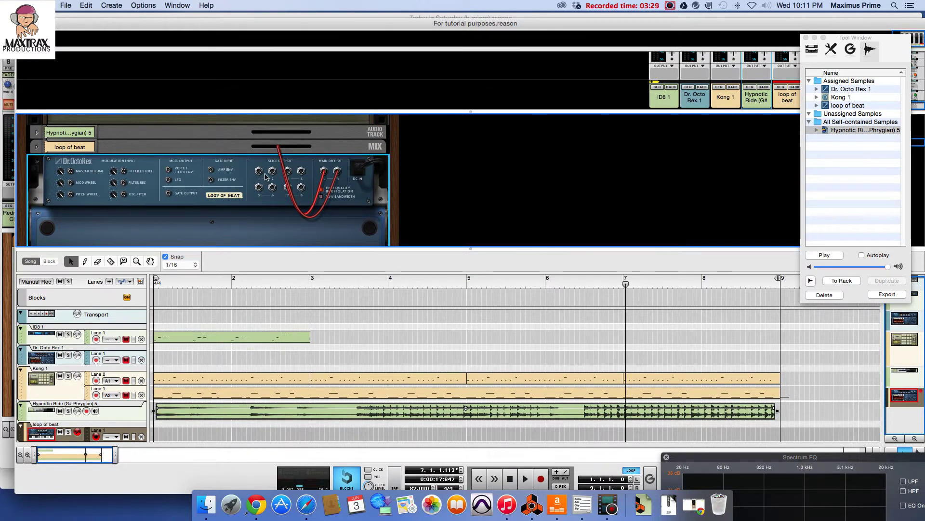
{"action": "scroll", "coordinate": [264, 175], "scroll_direction": "down", "scroll_amount": 1}
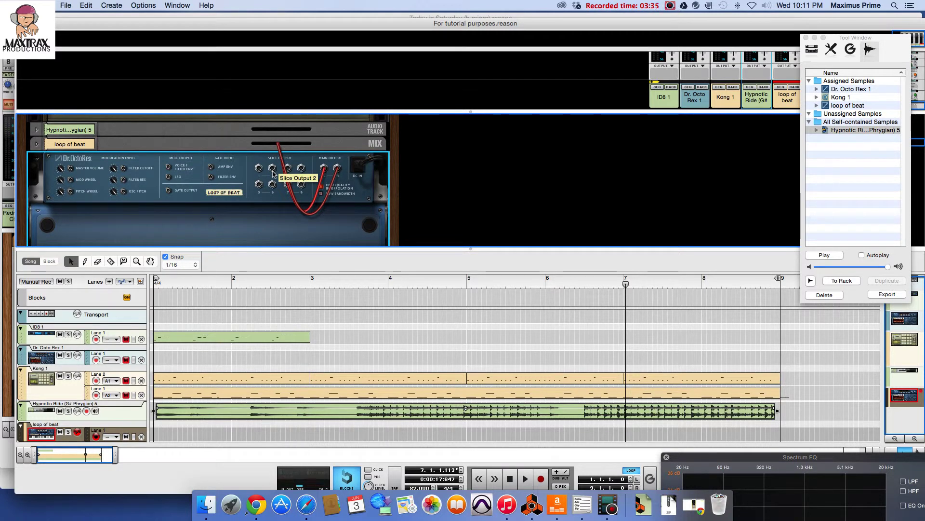
{"action": "scroll", "coordinate": [412, 127], "scroll_direction": "down", "scroll_amount": 2}
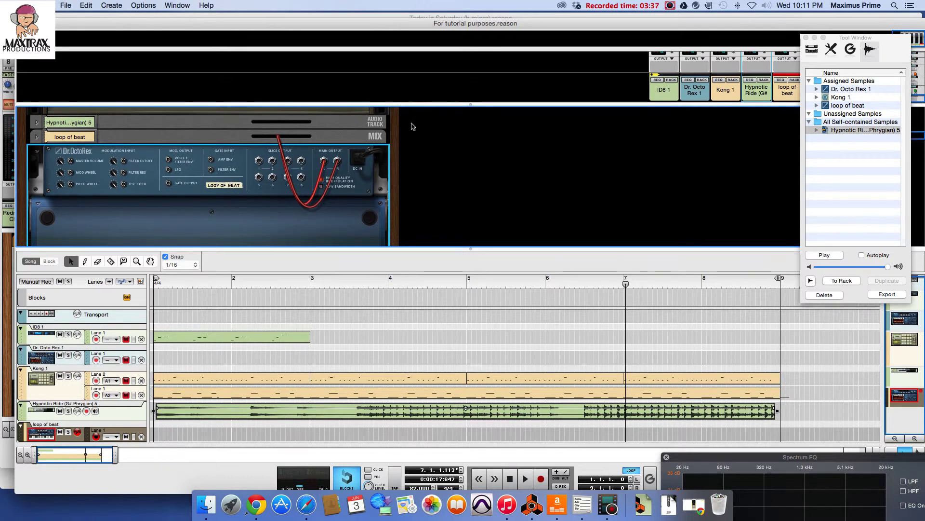
{"action": "left_click_drag", "start_coordinate": [417, 248], "coordinate": [433, 355]}
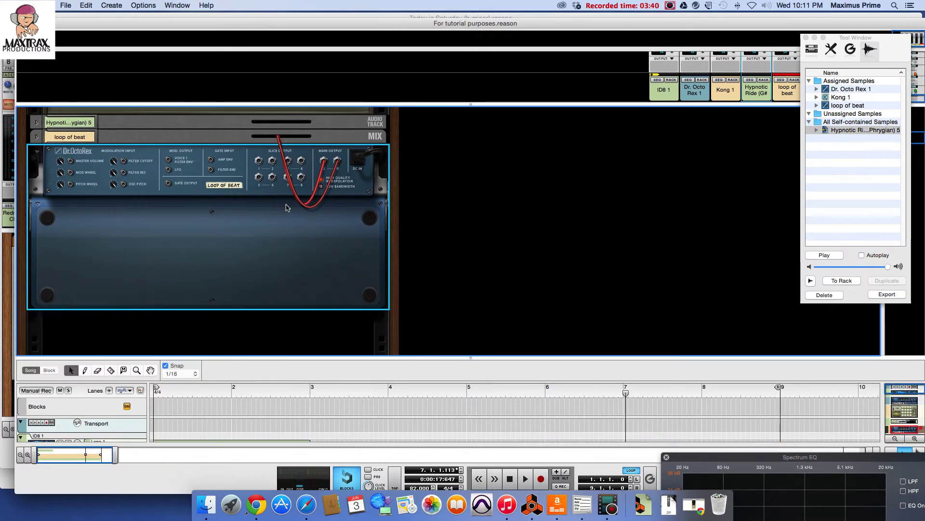
{"action": "key", "text": "Tab"}
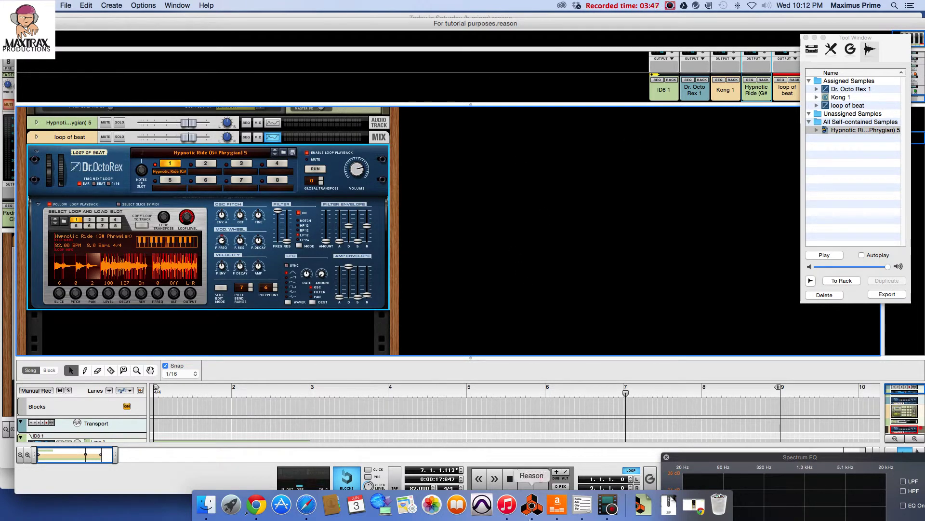
Turn off Enable Loop Playback on the loop of beat device and restart playback
{"action": "left_click", "coordinate": [526, 479]}
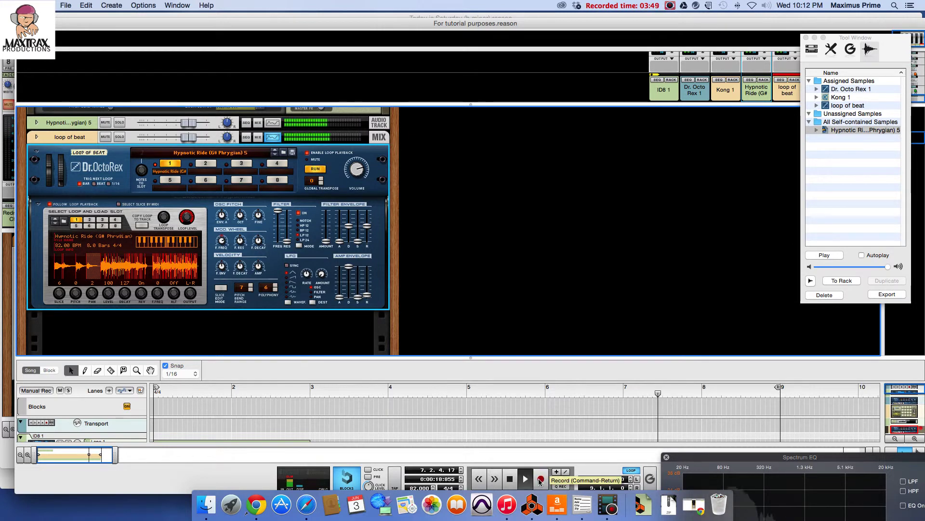
{"action": "left_click", "coordinate": [510, 479]}
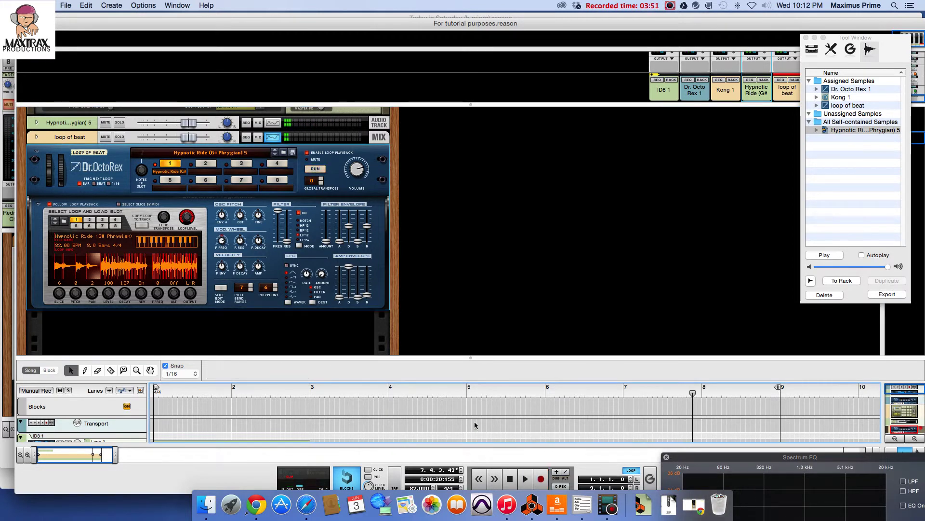
{"action": "left_click", "coordinate": [307, 153]}
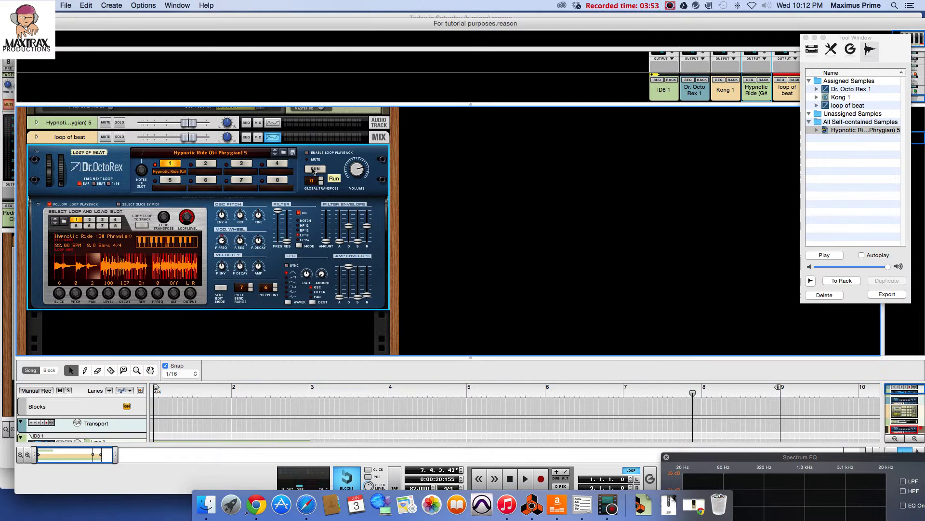
{"action": "left_click", "coordinate": [526, 479]}
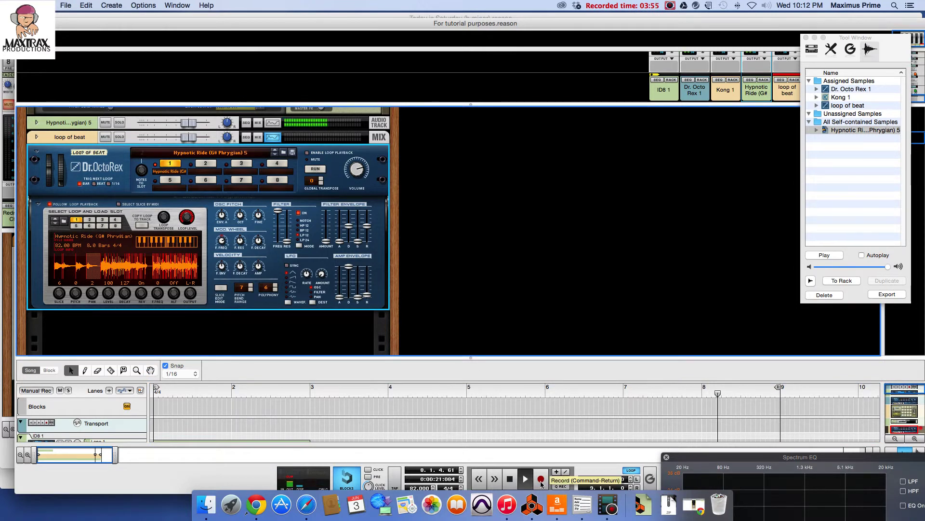
Enlarge the sequencer to show all tracks and mute the Hypnotic Ride audio track
{"action": "left_click", "coordinate": [659, 80]}
{"action": "left_click_drag", "start_coordinate": [404, 358], "coordinate": [404, 157]}
{"action": "left_click", "coordinate": [60, 321]}
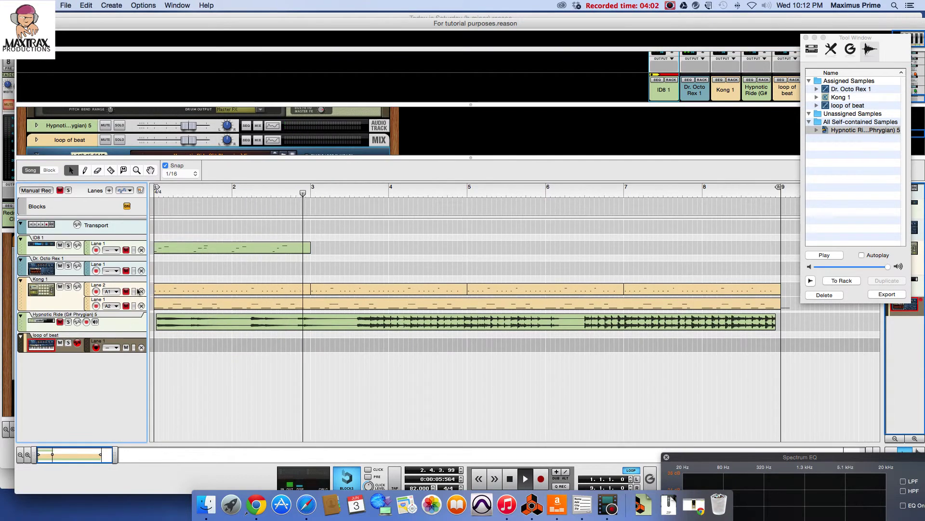
Select the loop of beat track and enlarge the rack to show the full Dr. OctoRex panel
{"action": "left_click", "coordinate": [73, 350]}
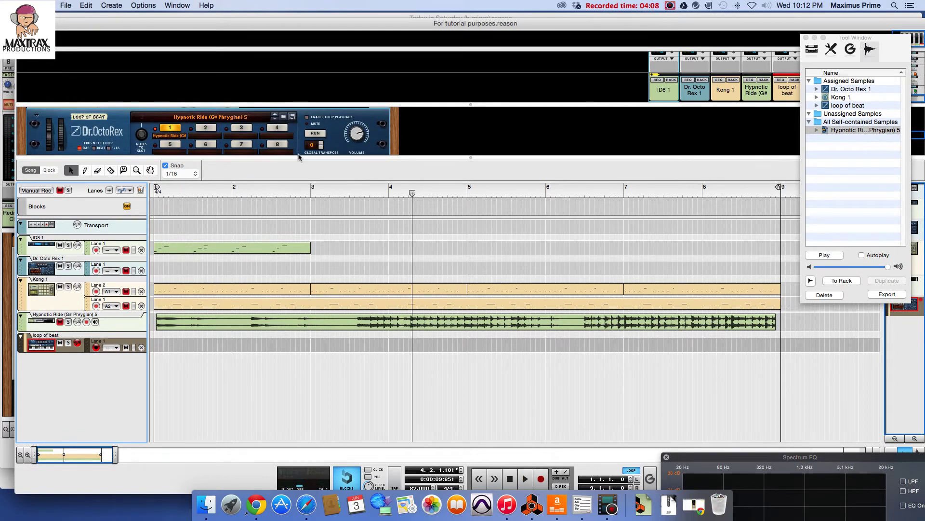
{"action": "left_click_drag", "start_coordinate": [295, 157], "coordinate": [295, 239]}
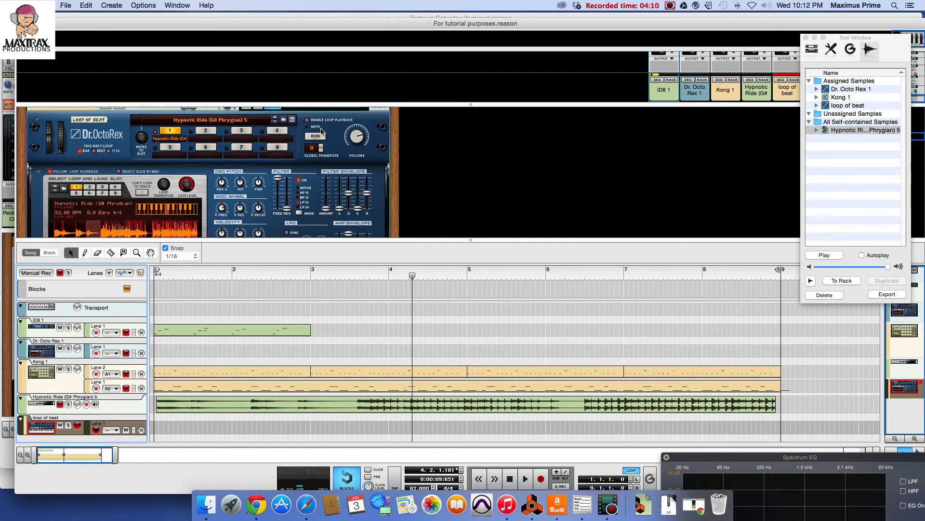
{"action": "scroll", "coordinate": [299, 156], "scroll_direction": "down", "scroll_amount": 3}
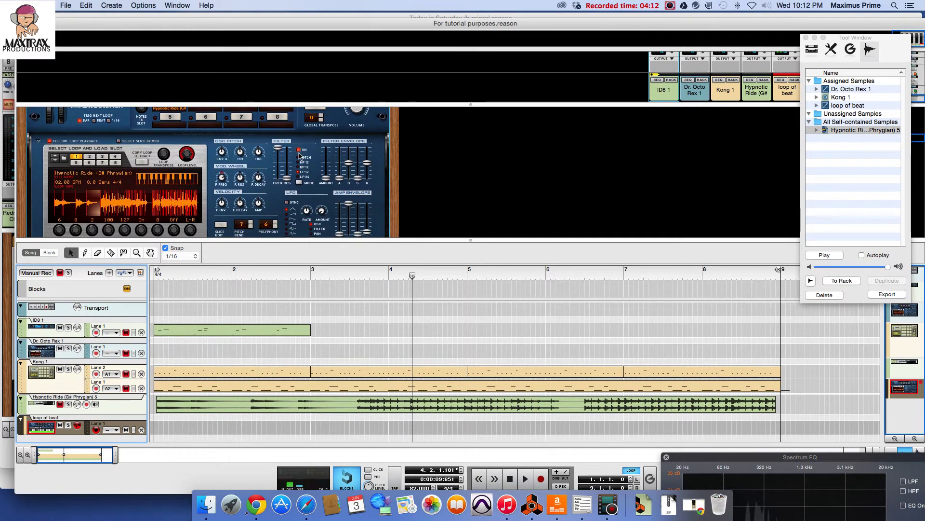
Play the song from its start, stop it, and bring up the Audio preferences
{"action": "left_click", "coordinate": [157, 276]}
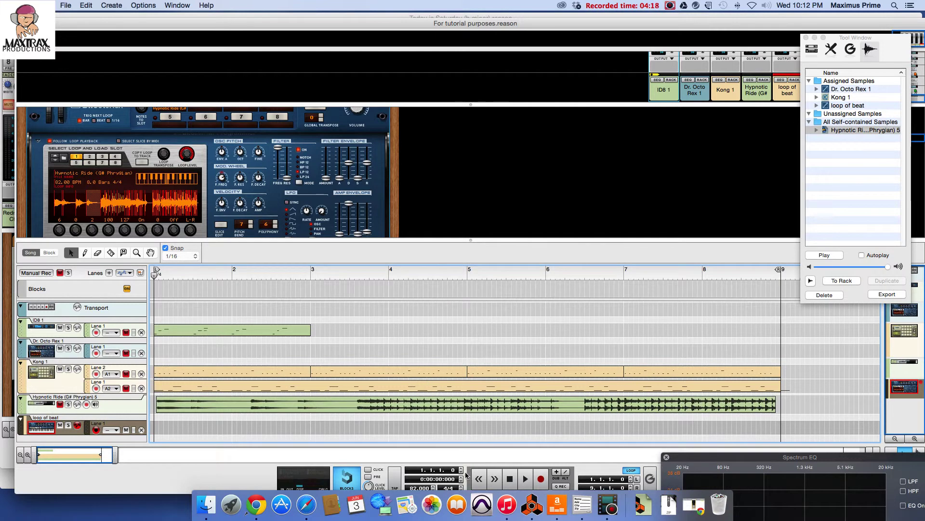
{"action": "left_click", "coordinate": [526, 478]}
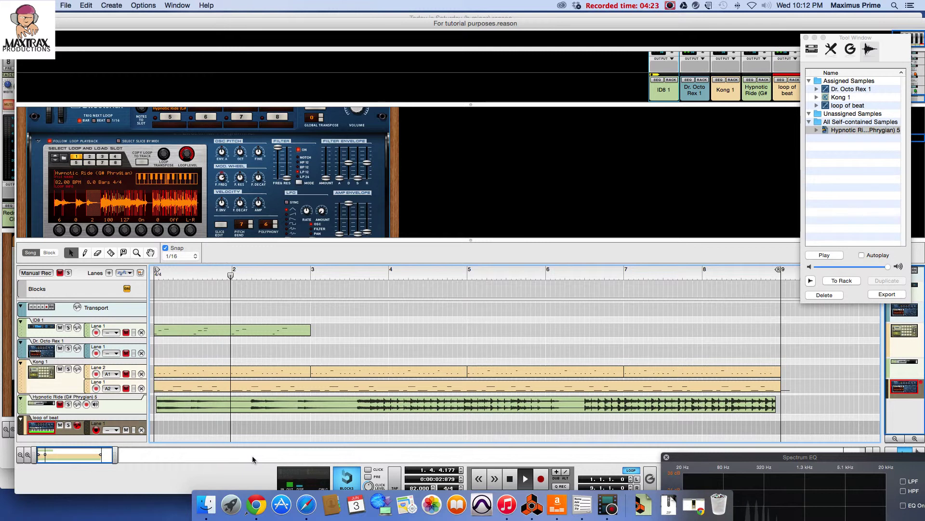
{"action": "key", "text": "space"}
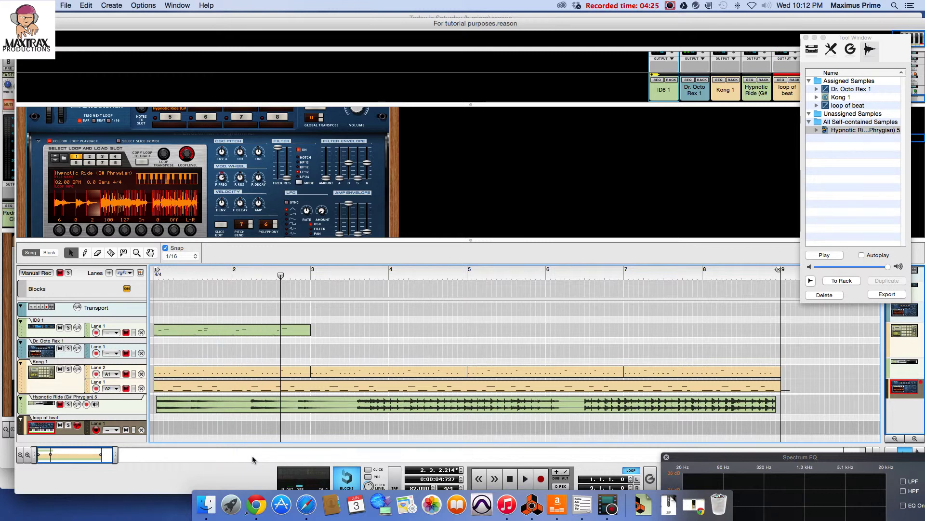
{"action": "key", "text": "super+comma"}
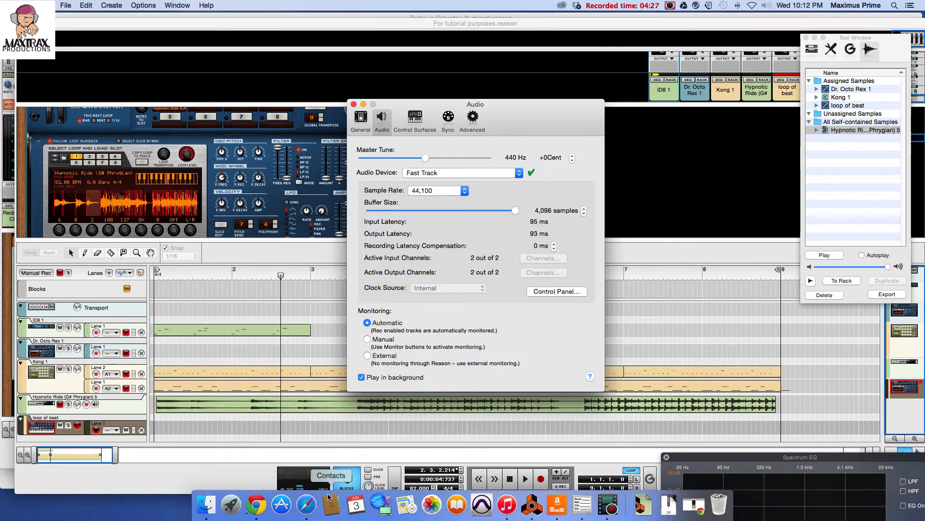
Set the audio buffer to 128 samples (5 ms in, 3 ms out) and close preferences
{"action": "left_click", "coordinate": [385, 212]}
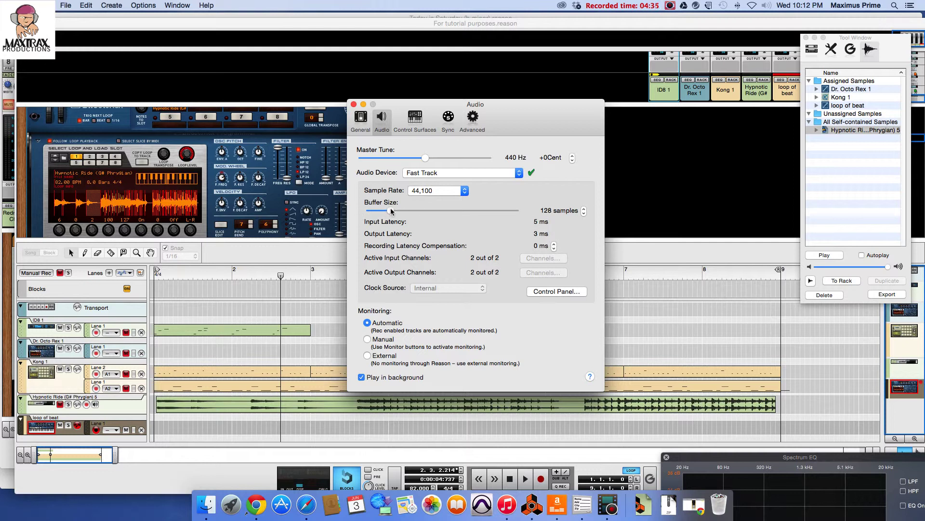
{"action": "left_click", "coordinate": [354, 104]}
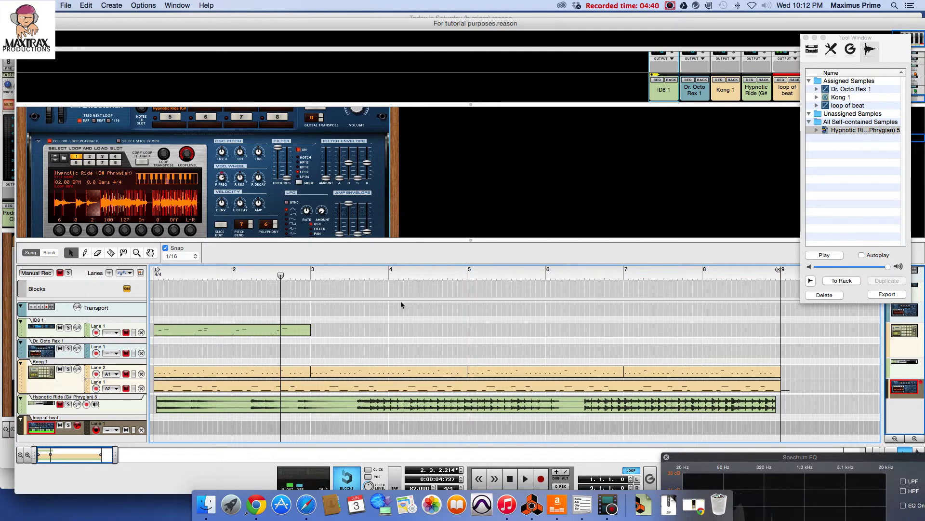
{"action": "left_click_drag", "start_coordinate": [404, 24], "coordinate": [400, 18]}
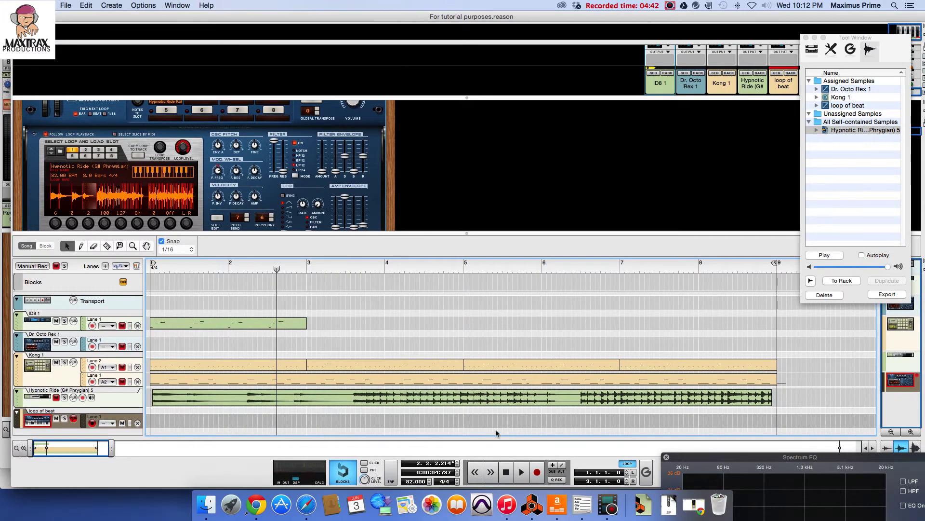
Record a new clip onto the loop of beat track starting at bar 3
{"action": "left_click", "coordinate": [522, 472]}
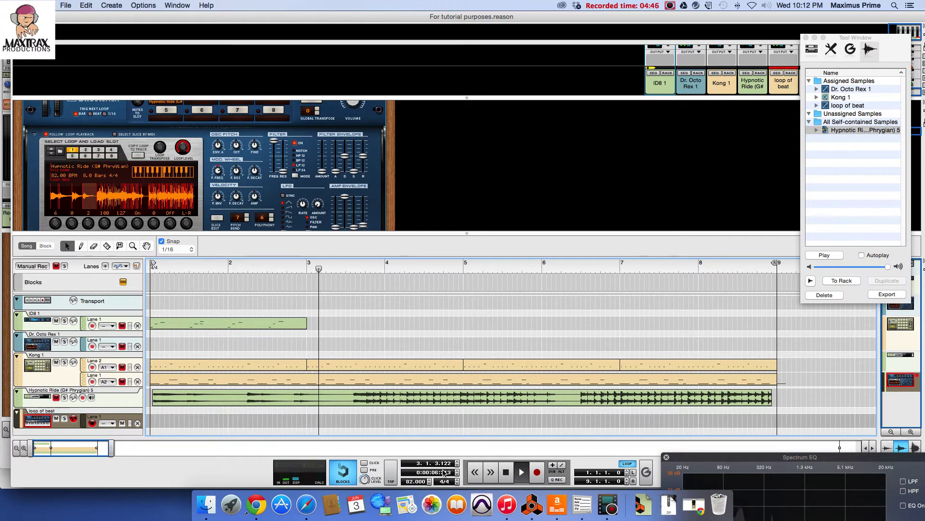
{"action": "left_click", "coordinate": [537, 472]}
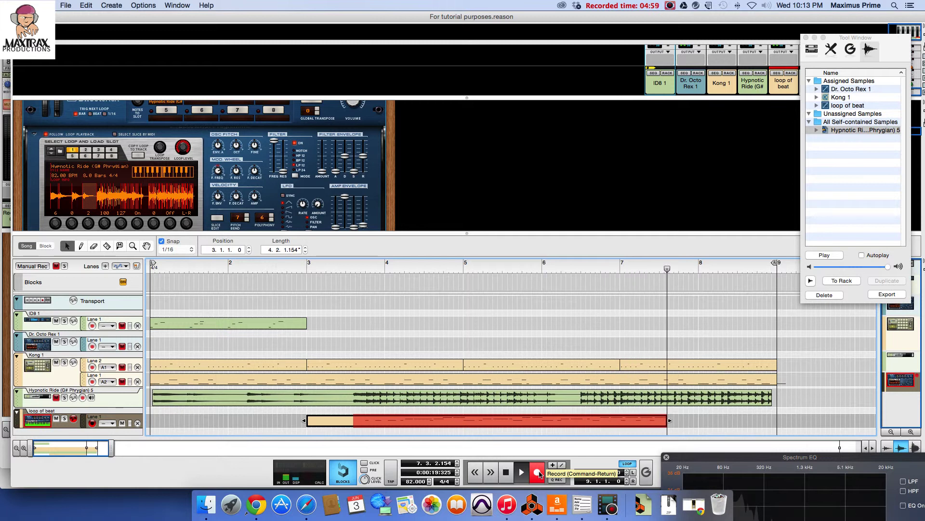
{"action": "left_click", "coordinate": [538, 473]}
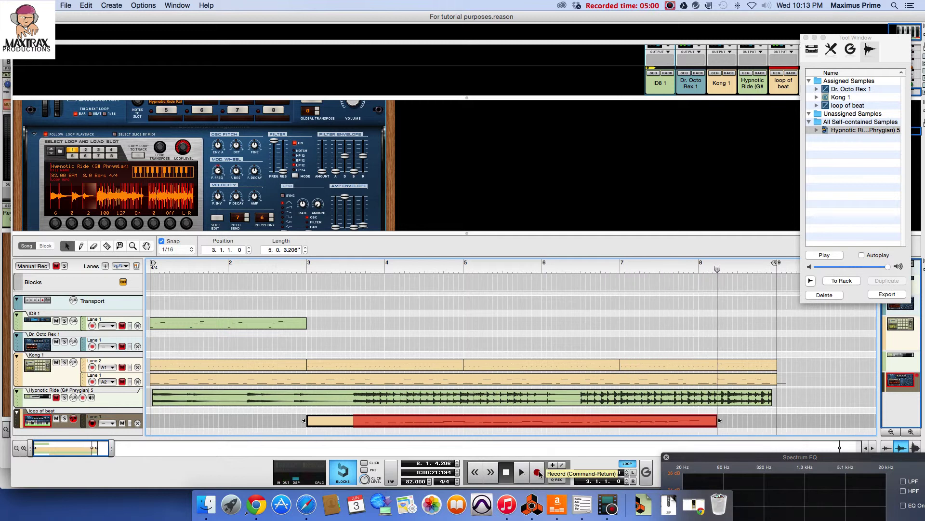
{"action": "left_click_drag", "start_coordinate": [758, 459], "coordinate": [806, 488]}
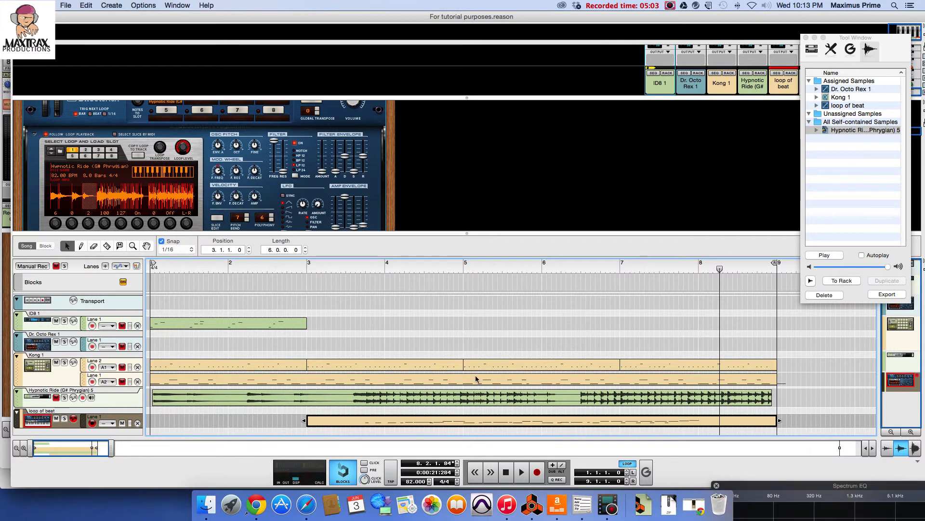
Set the loop to bars 4–8, play it, and enlarge the sequencer and mixer areas
{"action": "left_click_drag", "start_coordinate": [153, 265], "coordinate": [388, 273]}
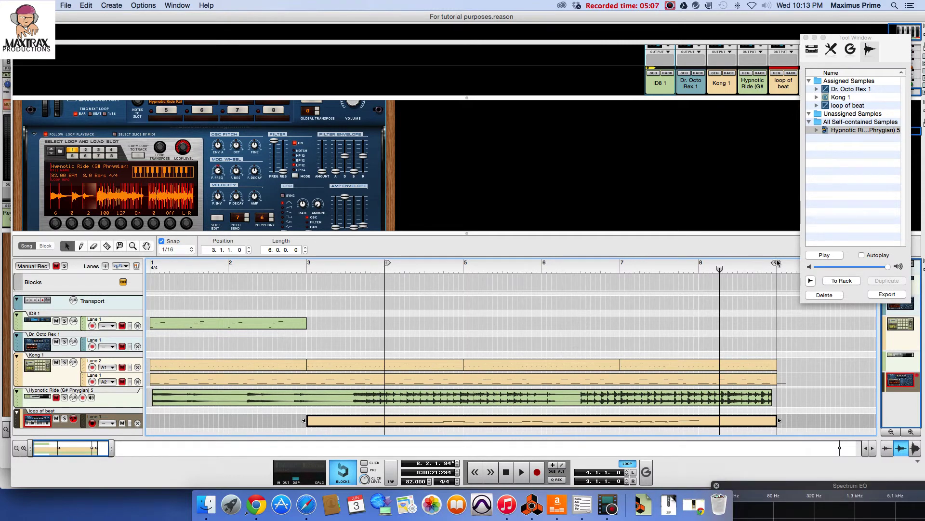
{"action": "left_click_drag", "start_coordinate": [777, 264], "coordinate": [498, 269]}
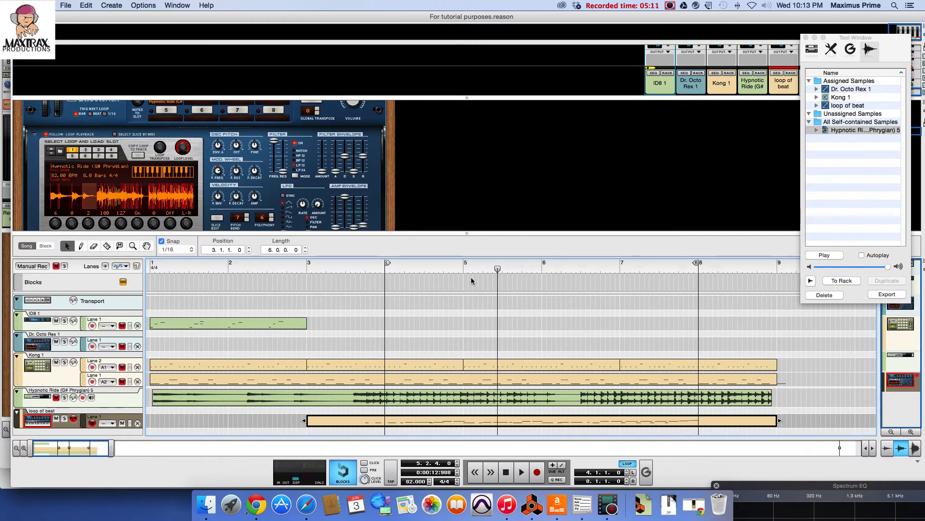
{"action": "key", "text": "space"}
{"action": "left_click_drag", "start_coordinate": [535, 233], "coordinate": [533, 221]}
{"action": "left_click_drag", "start_coordinate": [584, 98], "coordinate": [616, 172]}
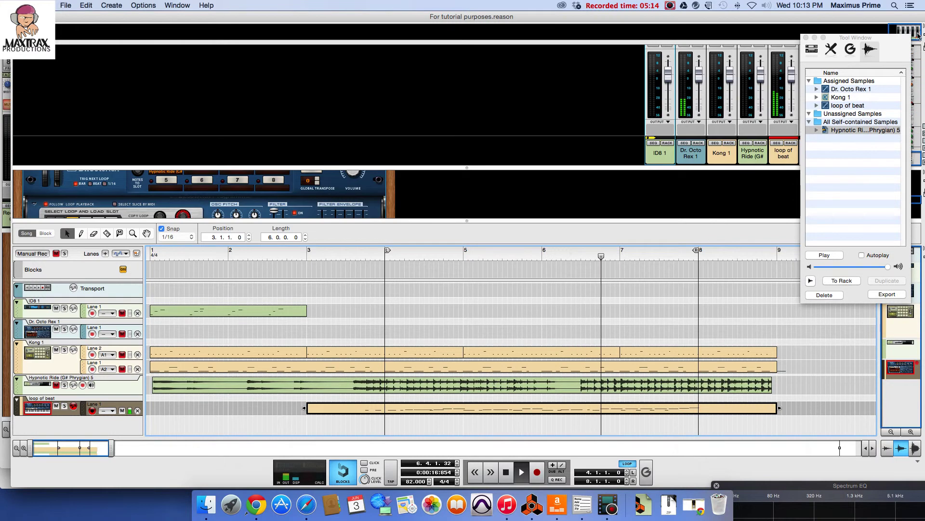
Solo the loop of beat channel to hear it on its own
{"action": "left_click_drag", "start_coordinate": [872, 39], "coordinate": [872, 168]}
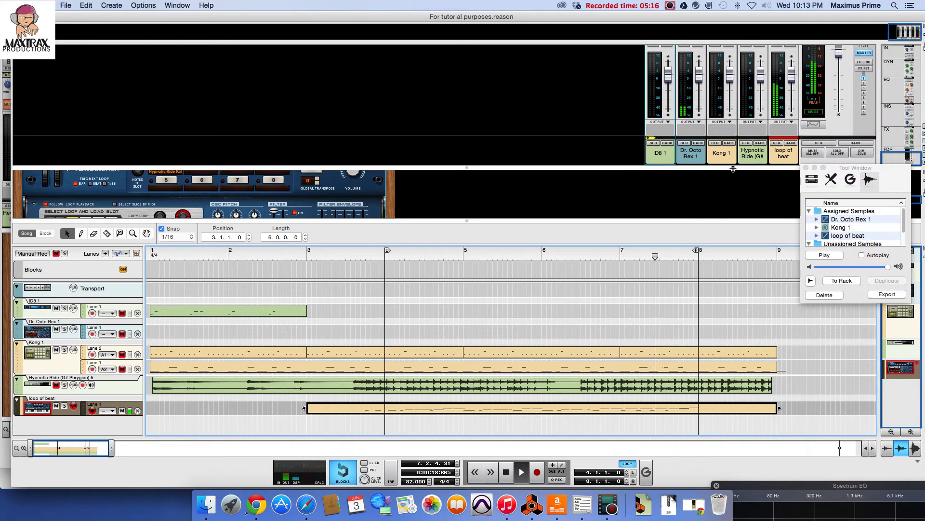
{"action": "left_click", "coordinate": [791, 46]}
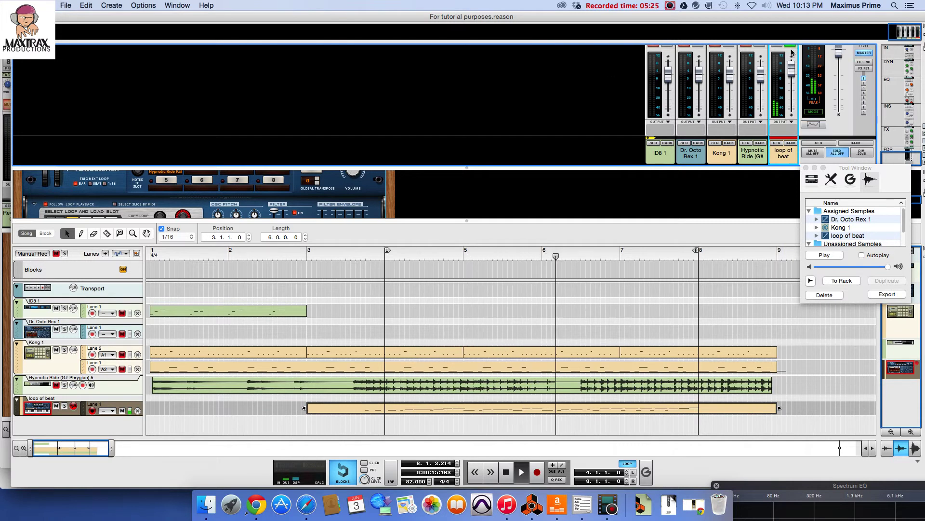
{"action": "scroll", "coordinate": [781, 99], "scroll_direction": "up", "scroll_amount": 5}
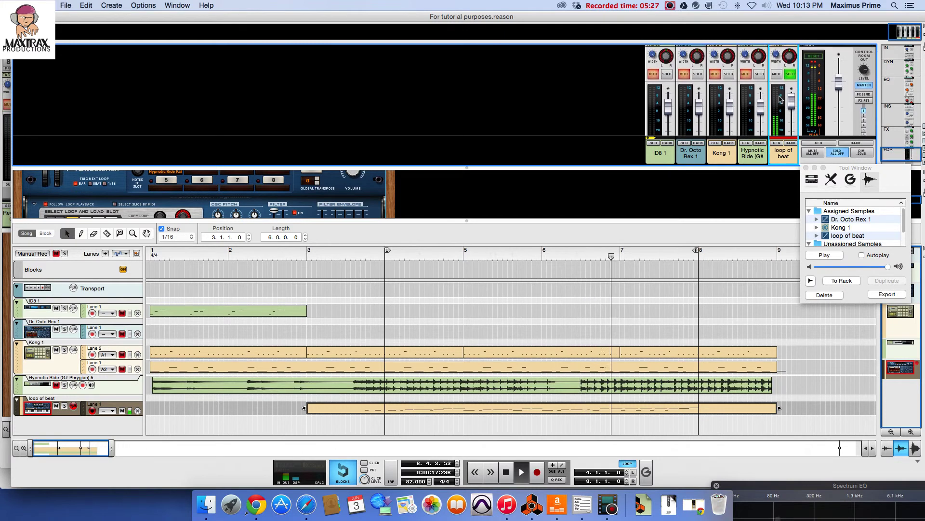
{"action": "scroll", "coordinate": [772, 159], "scroll_direction": "up", "scroll_amount": 5}
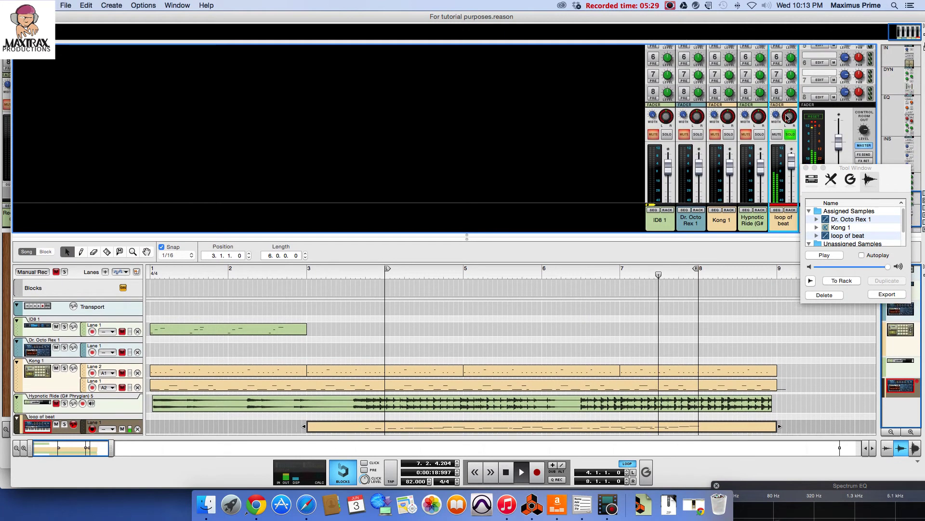
Unsolo loop of beat and raise the Dr. Octo Rex channel fader
{"action": "left_click", "coordinate": [791, 131]}
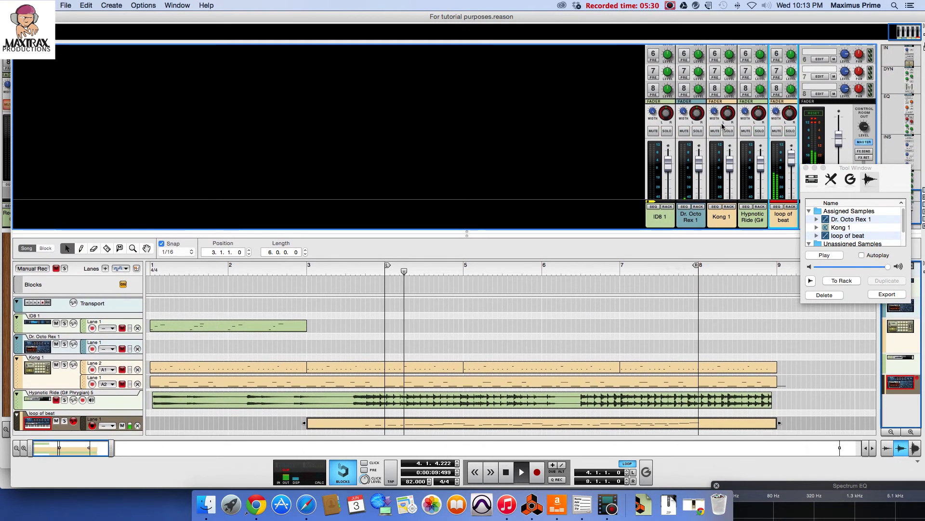
{"action": "left_click_drag", "start_coordinate": [704, 164], "coordinate": [702, 151]}
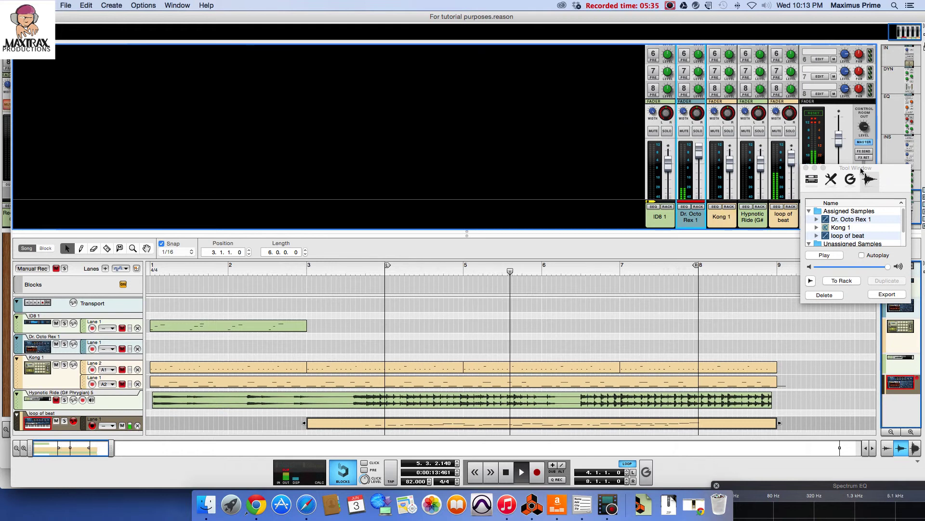
{"action": "left_click_drag", "start_coordinate": [863, 170], "coordinate": [873, 292]}
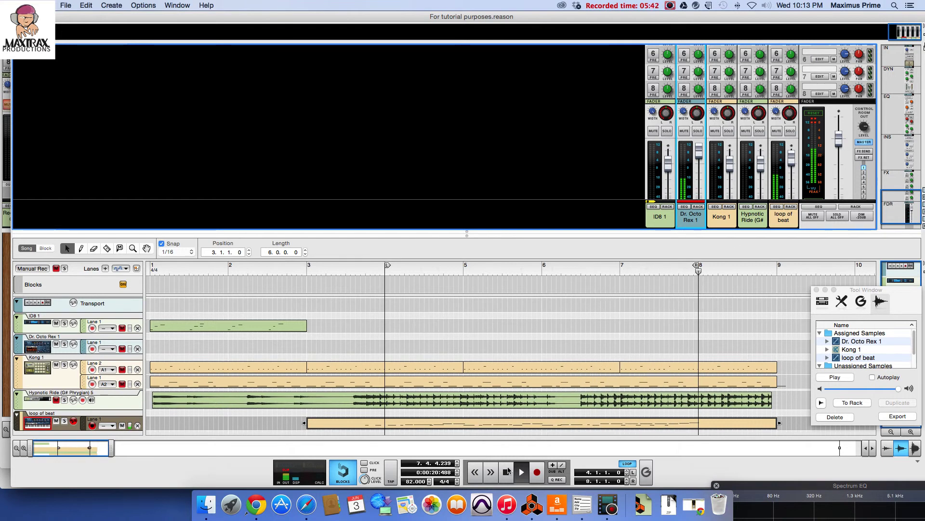
Stop playback at bar 4 and enlarge the sequencer upward over the rack
{"action": "key", "text": "space"}
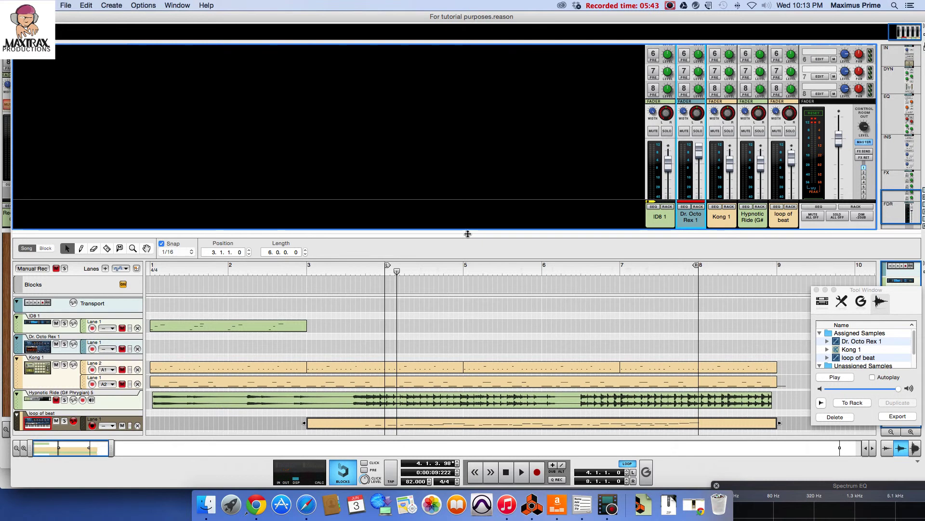
{"action": "left_click_drag", "start_coordinate": [467, 234], "coordinate": [467, 176]}
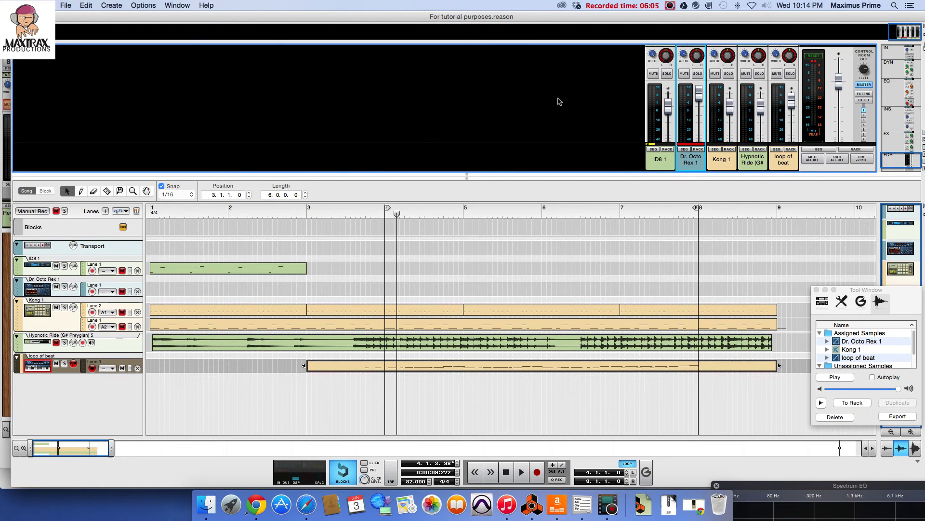
{"action": "left_click", "coordinate": [670, 7]}
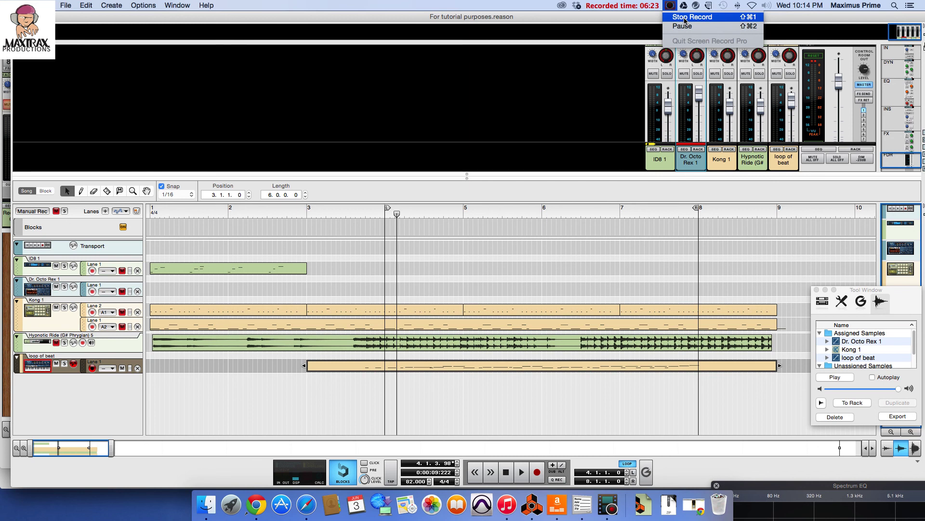
{"action": "left_click", "coordinate": [685, 18]}
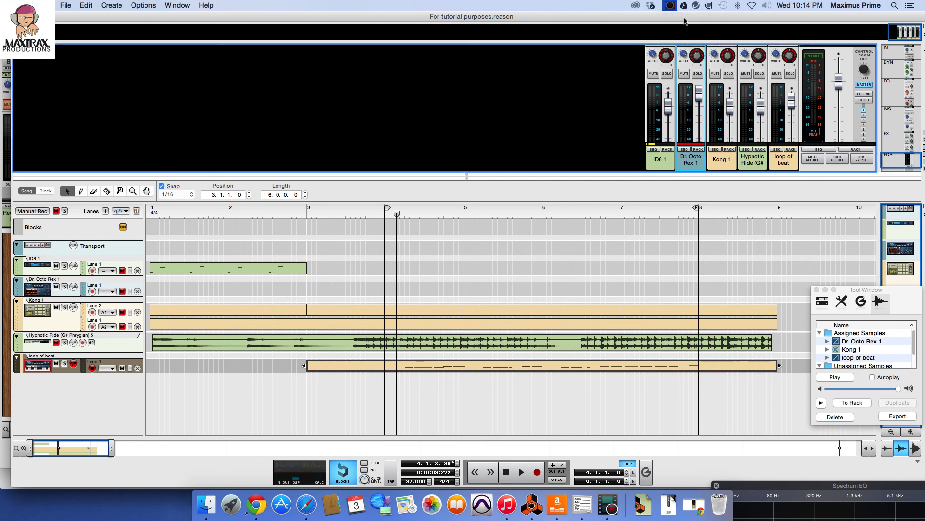